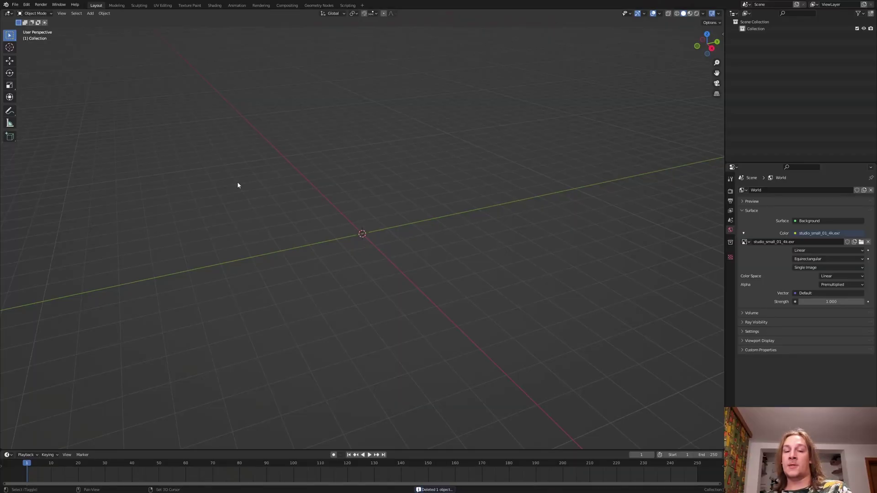
# - Add a Plane mesh at the scene origin from the Shift+A add menu
pyautogui.hotkey('shift', 'a')
pyautogui.moveTo(255, 200)
pyautogui.click(274, 185)
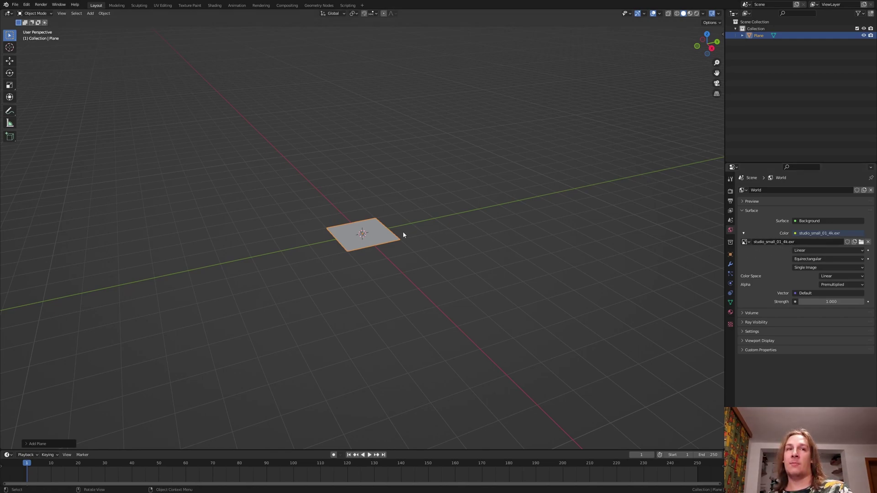
pyautogui.scroll(2, 408, 229)
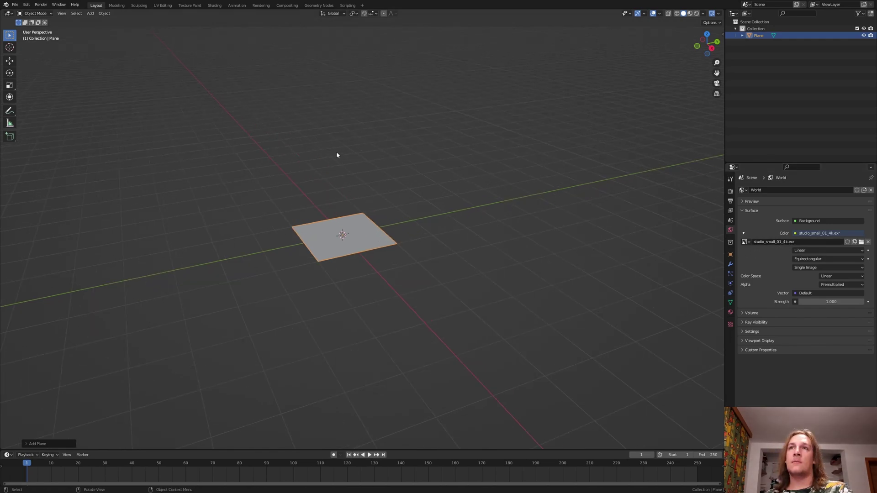
# - Use the Shading workspace with Rendered viewport shading and Transparent enabled under Film
pyautogui.click(215, 5)
pyautogui.scroll(3, 371, 151)
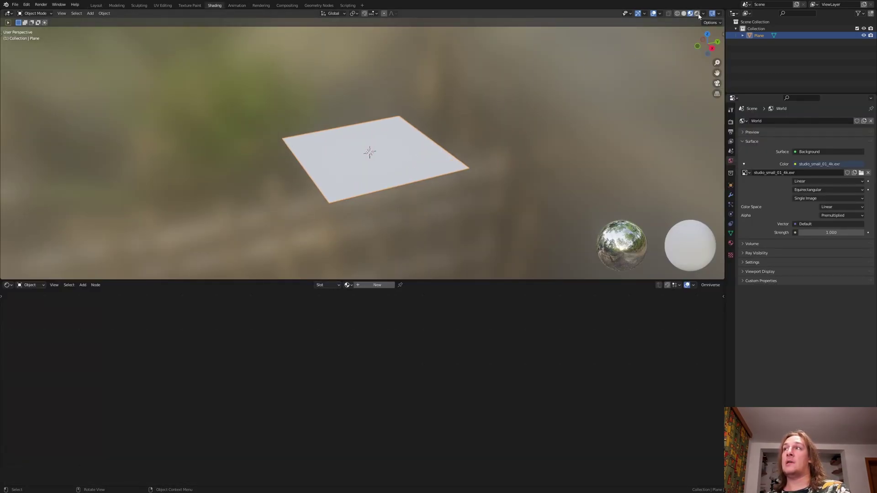
pyautogui.click(698, 13)
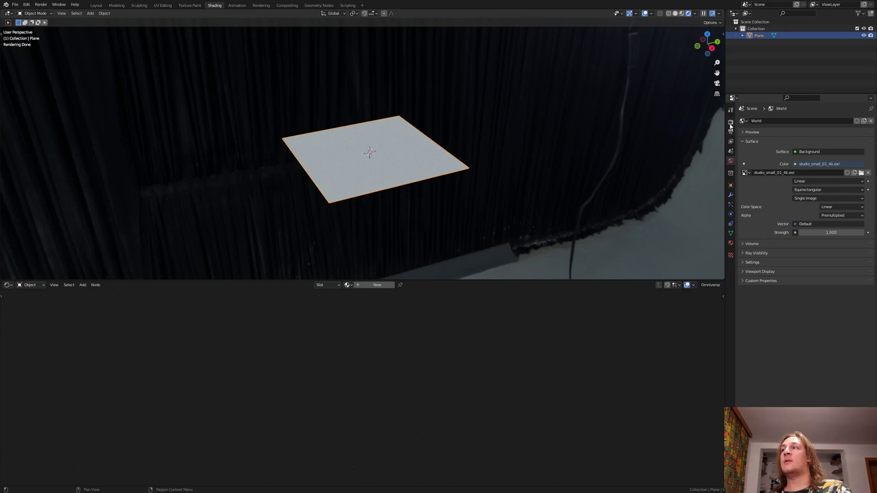
pyautogui.click(730, 124)
pyautogui.click(750, 310)
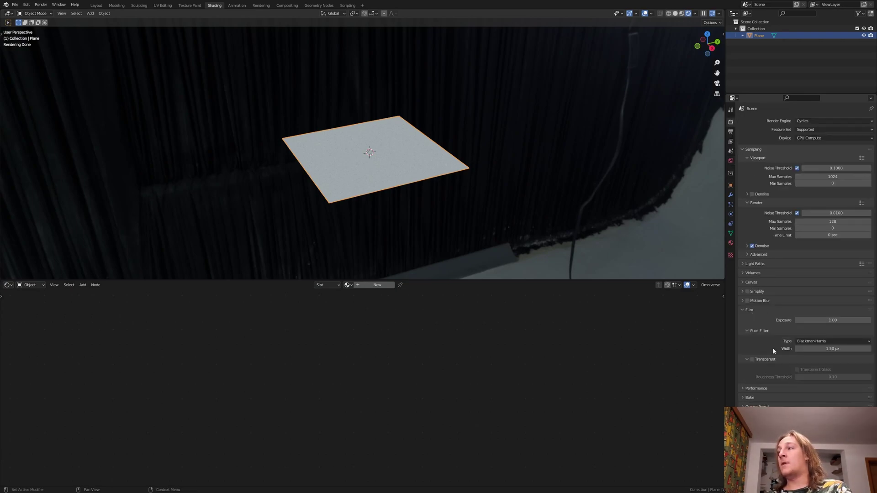
pyautogui.click(753, 360)
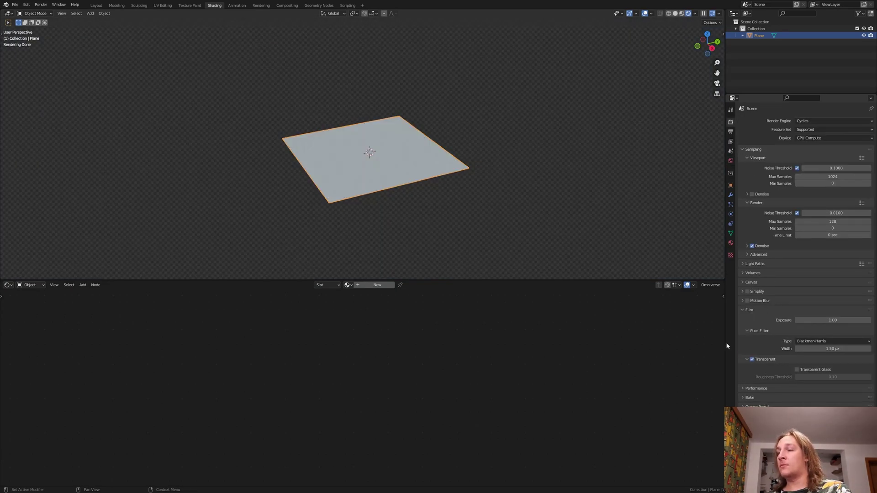
pyautogui.scroll(3, 508, 196)
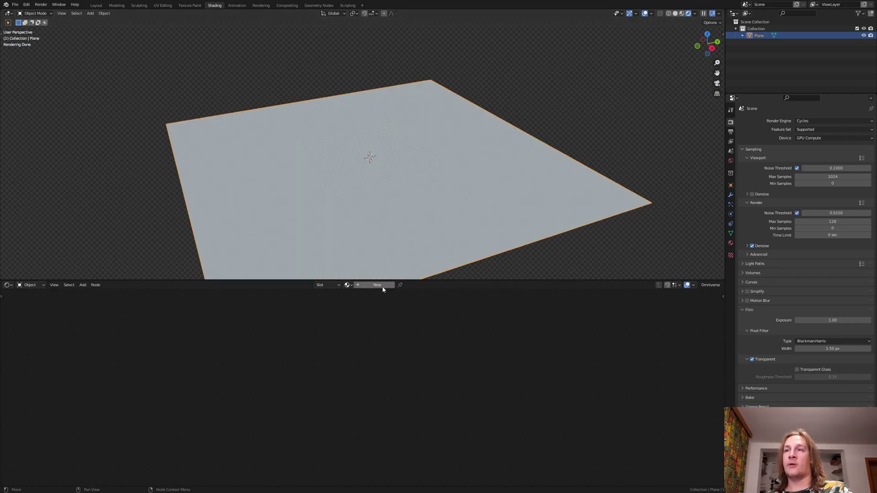
# - Create a new material and drive its Base Color through Texture Coordinate and Mapping nodes
pyautogui.click(377, 286)
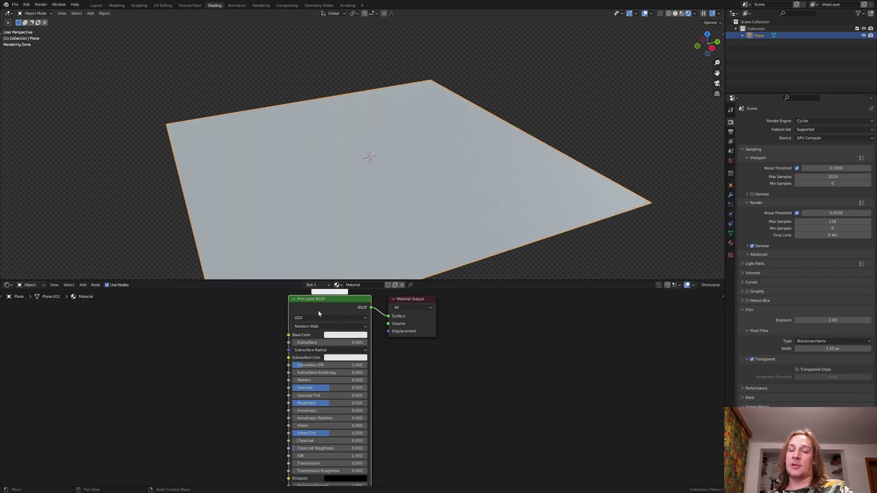
pyautogui.hotkey('ctrl', 't')
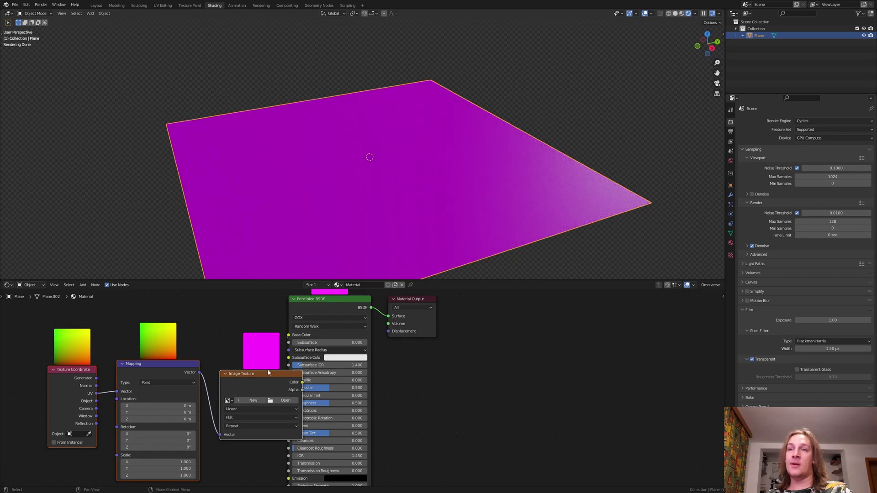
pyautogui.press('x')
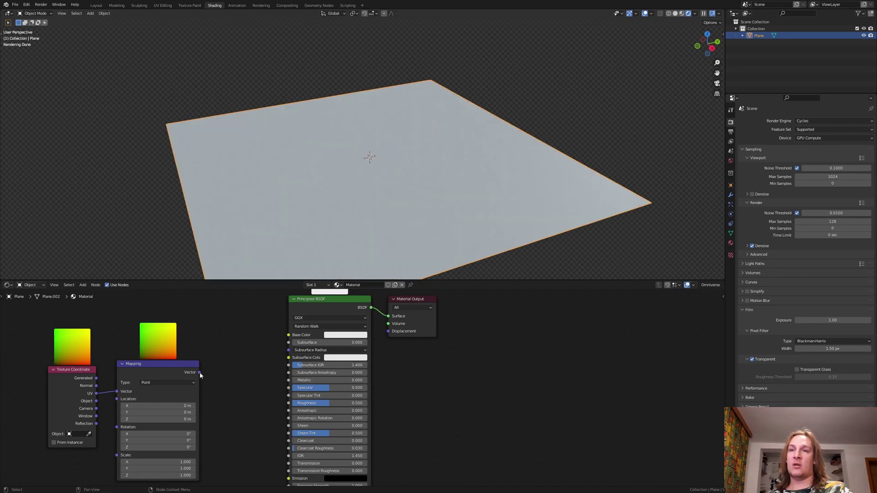
pyautogui.moveTo(200, 373); pyautogui.dragTo(289, 335)
pyautogui.moveTo(272, 384)
pyautogui.mouseDown(button='middle')
pyautogui.moveTo(346, 379)
pyautogui.moveTo(396, 425)
pyautogui.moveTo(170, 340)
pyautogui.mouseUp(button='middle')
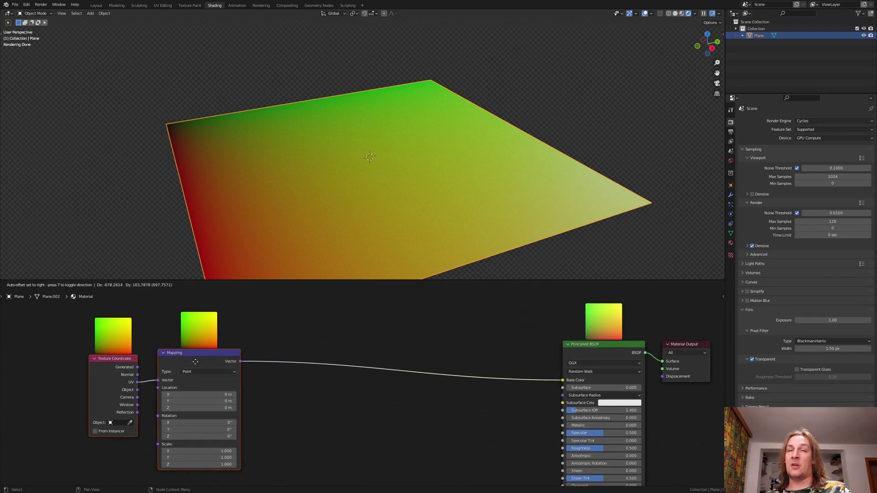
# - Insert a Noise Texture between Mapping and Principled BSDF: Scale 260, Detail 15, Roughness 0.39
pyautogui.click(172, 335)
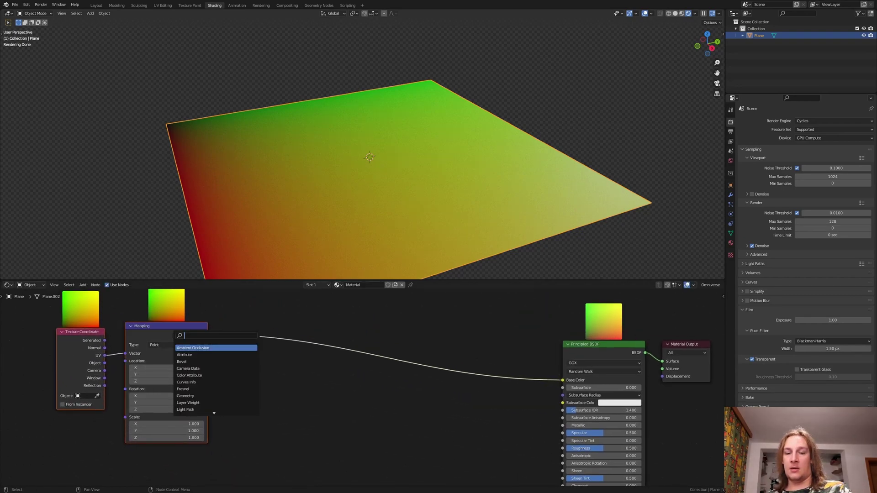
pyautogui.write('noise')
pyautogui.press('Return')
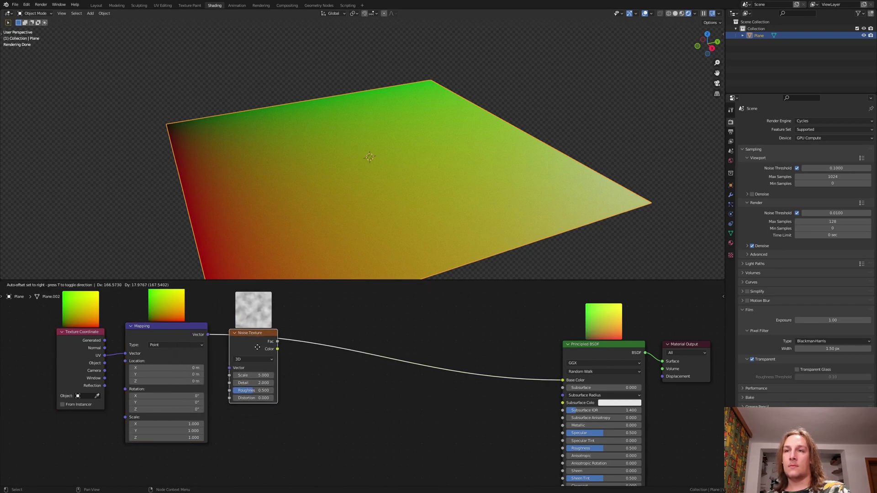
pyautogui.click(258, 347)
pyautogui.scroll(2, 259, 340)
pyautogui.scroll(3, 253, 359)
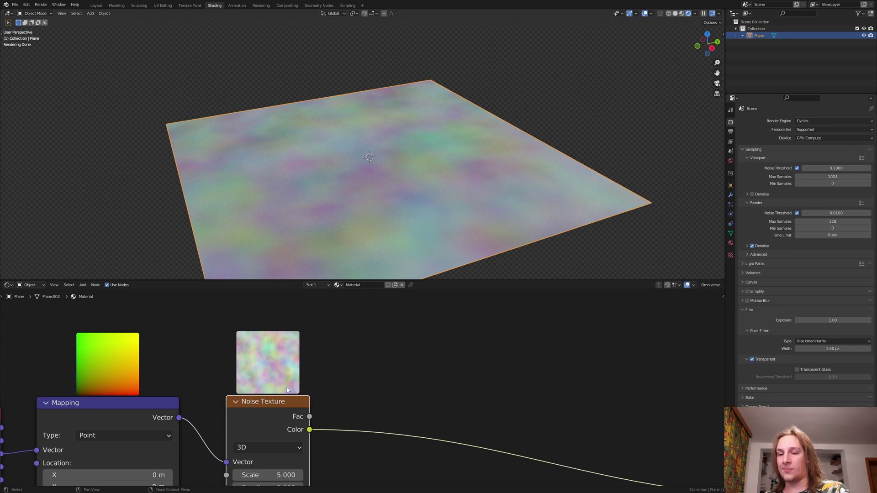
pyautogui.scroll(-3, 288, 390)
pyautogui.doubleClick(261, 425)
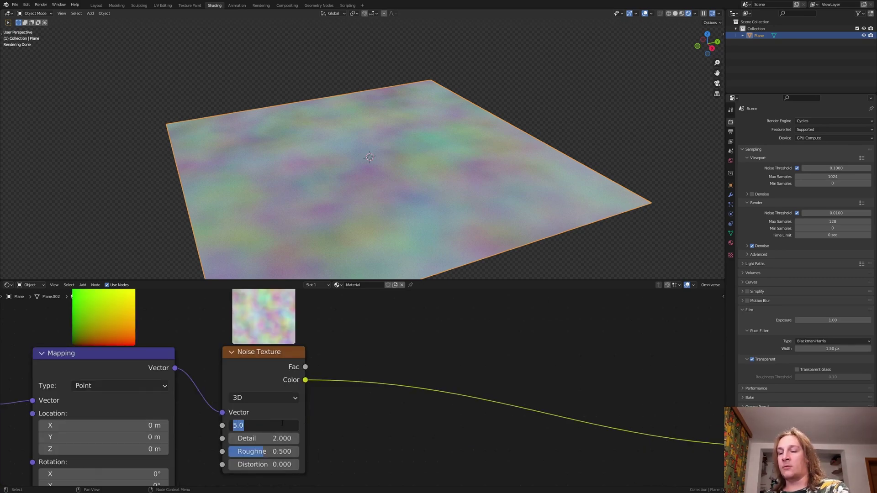
pyautogui.write('260')
pyautogui.press('Return')
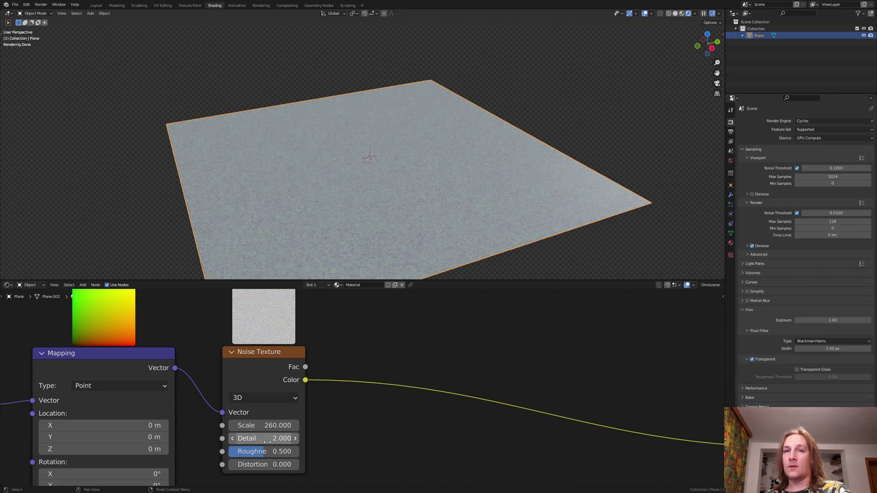
pyautogui.doubleClick(265, 439)
pyautogui.write('15')
pyautogui.press('Return')
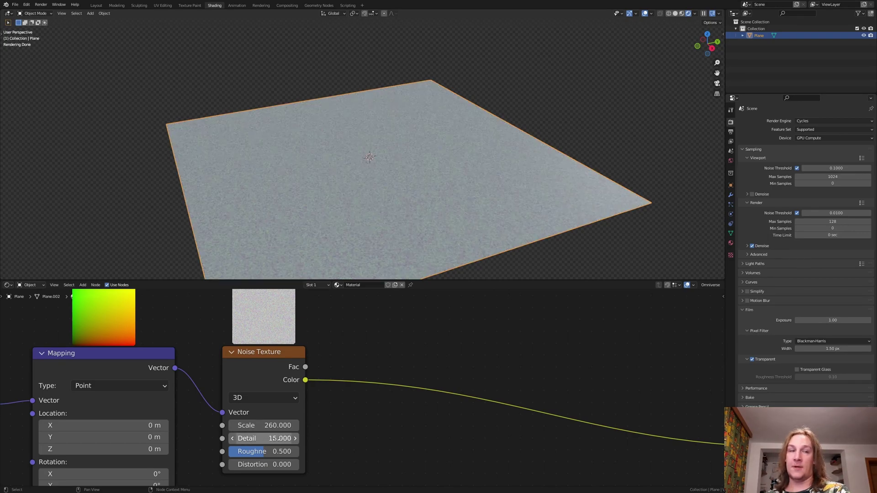
pyautogui.doubleClick(271, 453)
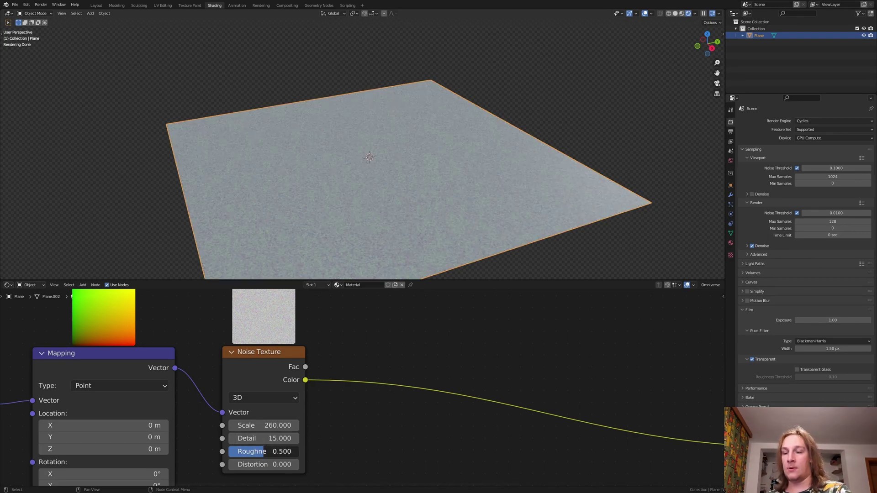
pyautogui.press('BackSpace')
pyautogui.write('9')
pyautogui.press('Return')
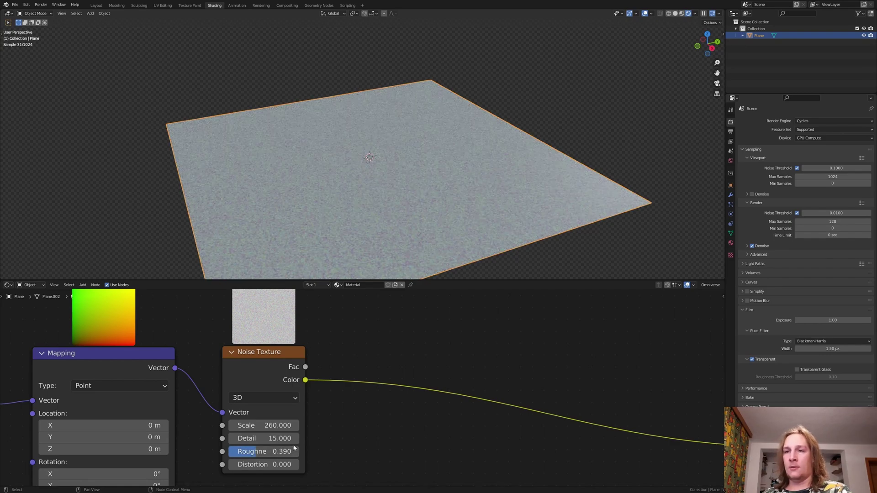
pyautogui.scroll(-2, 290, 375)
pyautogui.scroll(-2, 291, 376)
# - Add a ColorRamp after the noise, moving its stops to about 0.24 and 0.39
pyautogui.hotkey('shift', 'a')
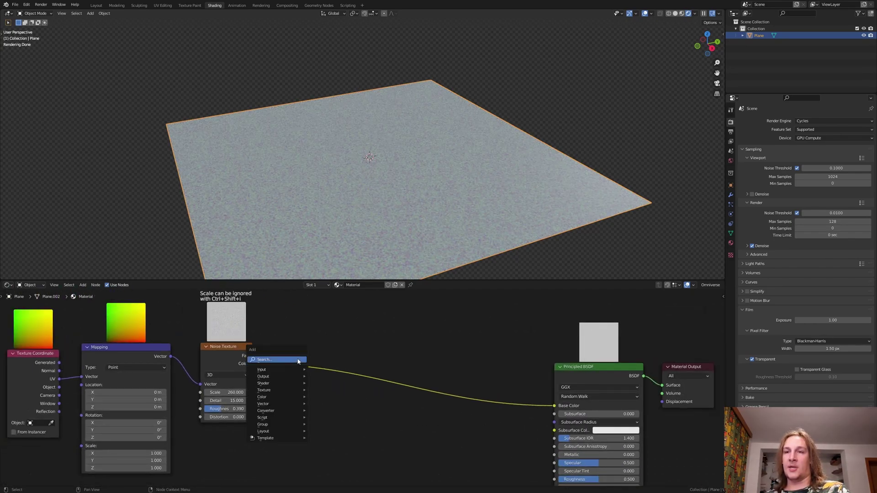
pyautogui.write('col')
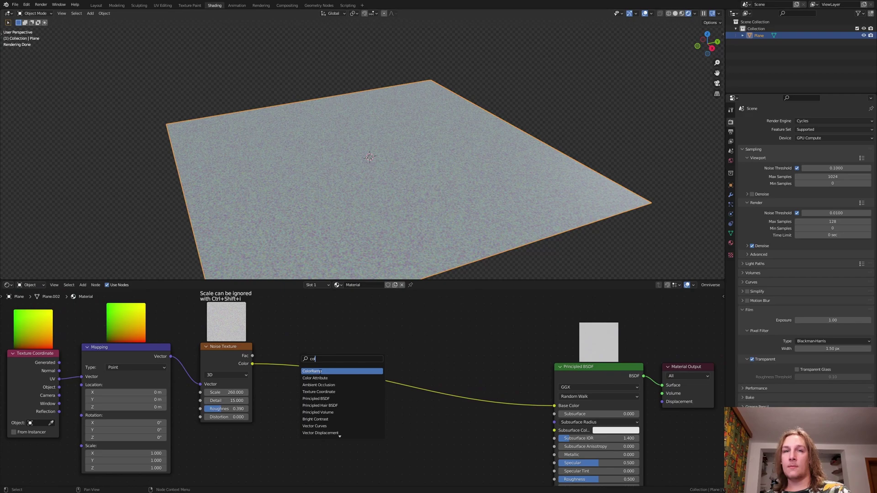
pyautogui.press('Return')
pyautogui.click(329, 373)
pyautogui.scroll(2, 329, 384)
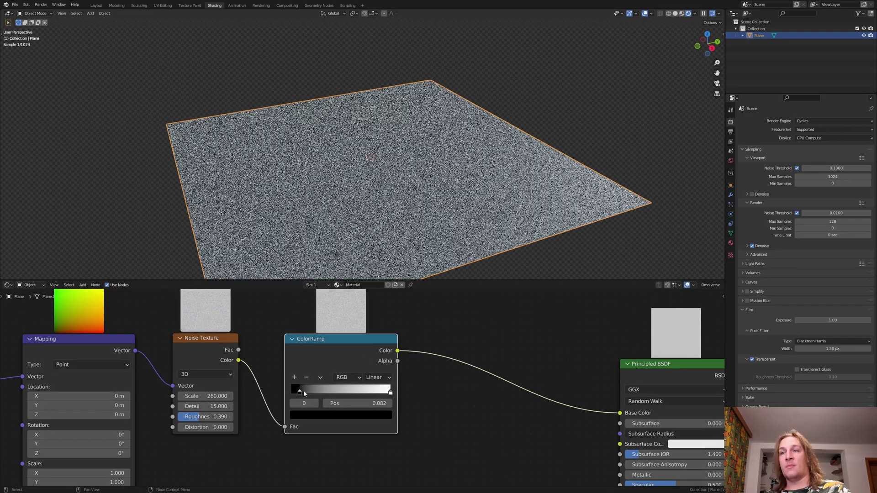
pyautogui.moveTo(304, 391); pyautogui.dragTo(317, 390)
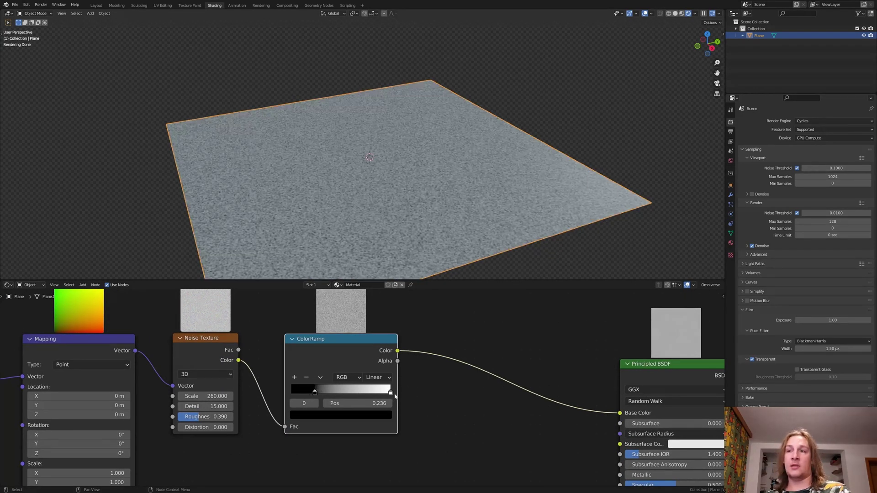
pyautogui.moveTo(390, 391); pyautogui.dragTo(329, 391)
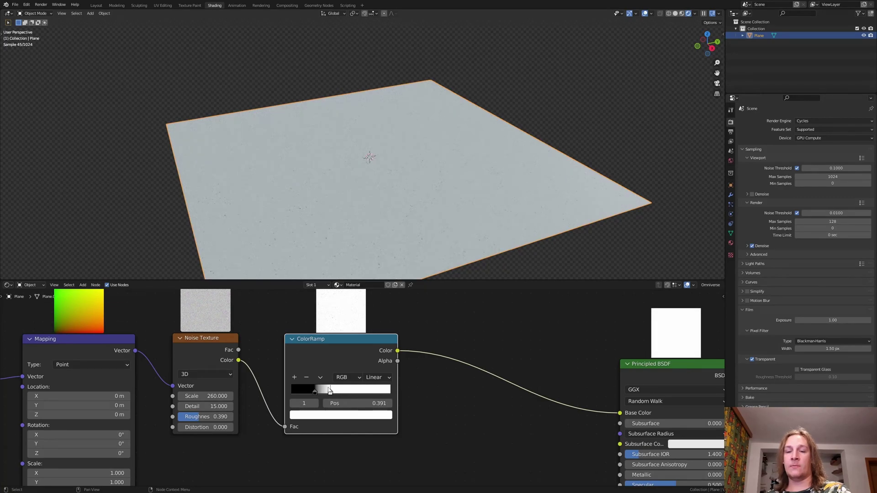
# - Add a Wave Texture before the shader with Scale 0.16
pyautogui.moveTo(434, 377); pyautogui.dragTo(405, 380, button='middle')
pyautogui.hotkey('shift', 'a')
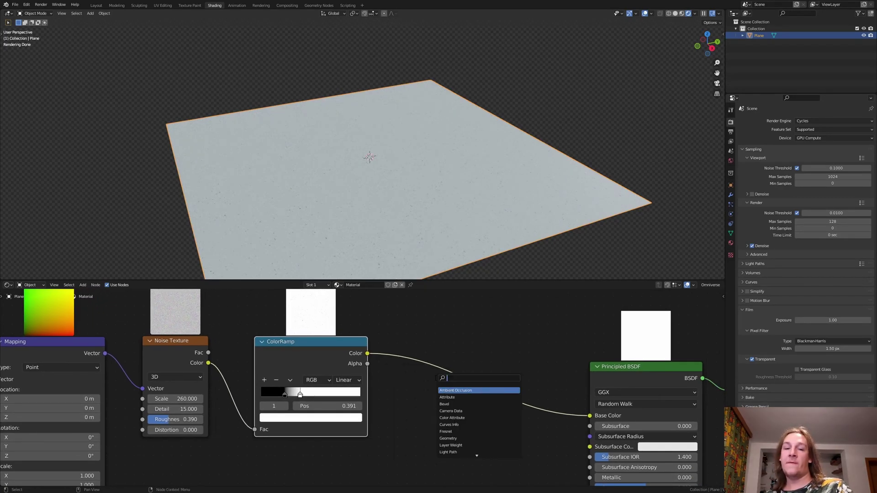
pyautogui.write('wav')
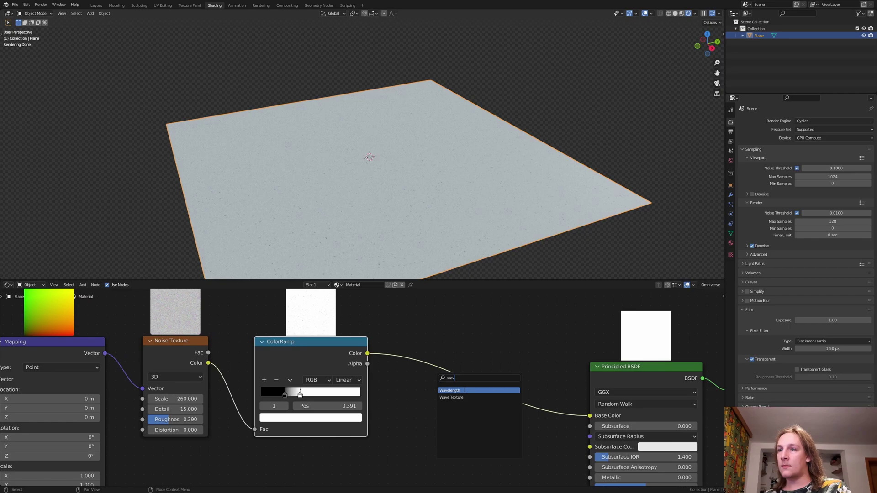
pyautogui.click(451, 397)
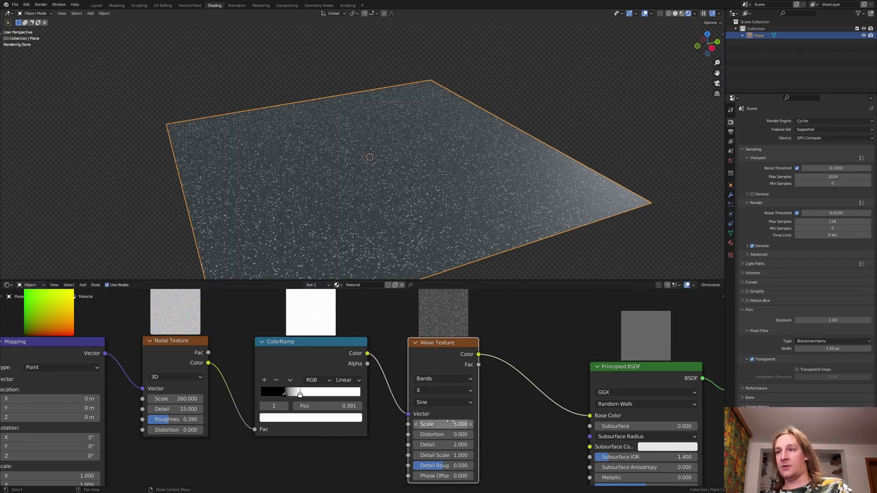
pyautogui.doubleClick(450, 424)
pyautogui.write('0.160')
pyautogui.press('Return')
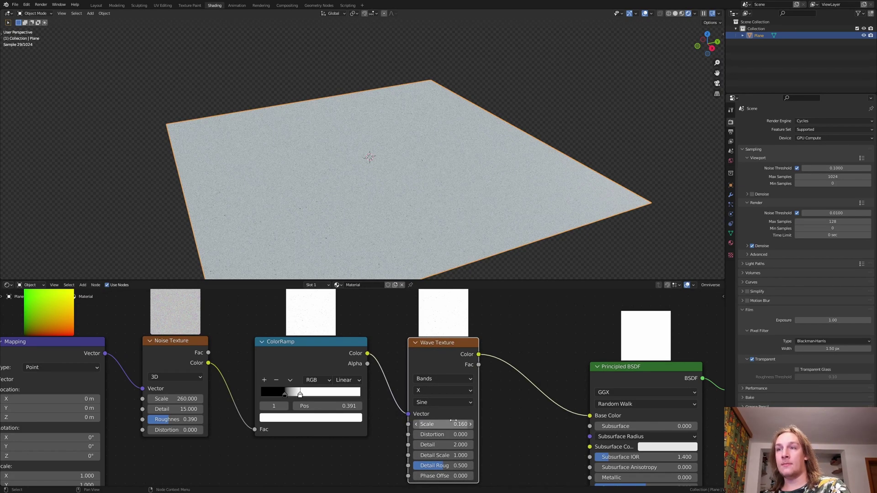
pyautogui.scroll(-2, 452, 419)
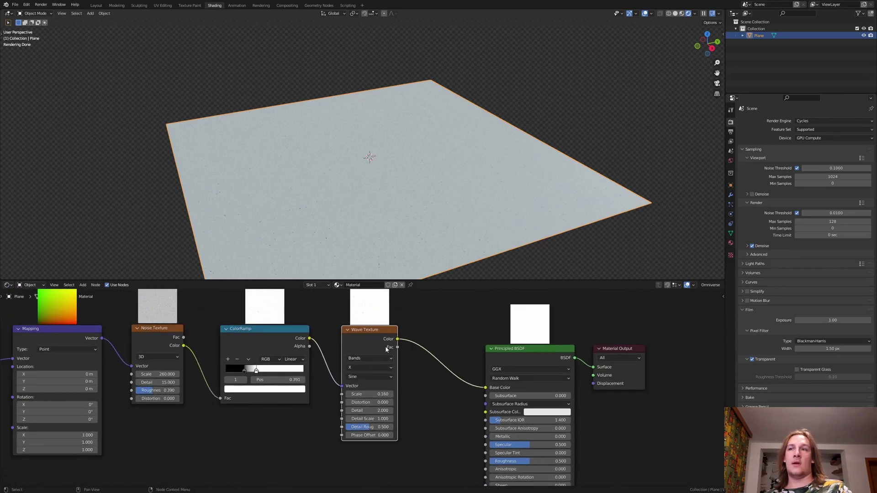
pyautogui.hotkey('shift', 'a')
# - Insert a ColorRamp after the Wave Texture, inverting and tightening its stops for white specks
pyautogui.click(388, 349)
pyautogui.write('col')
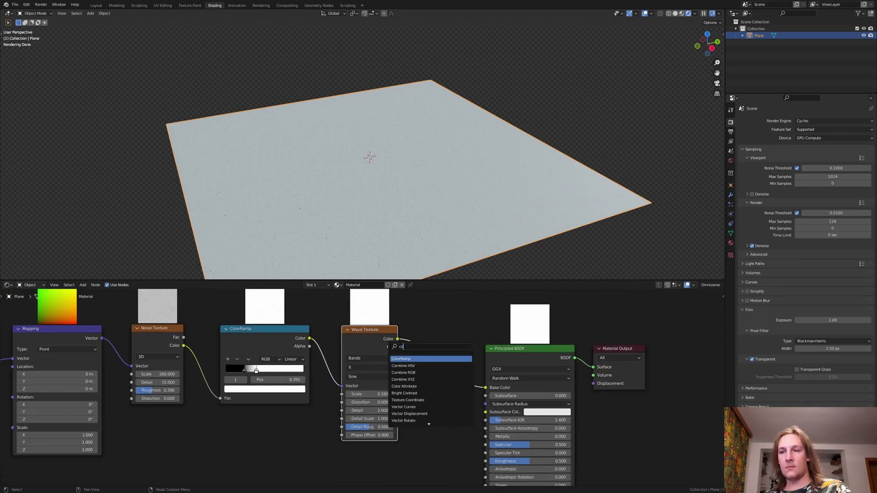
pyautogui.press('Return')
pyautogui.click(431, 348)
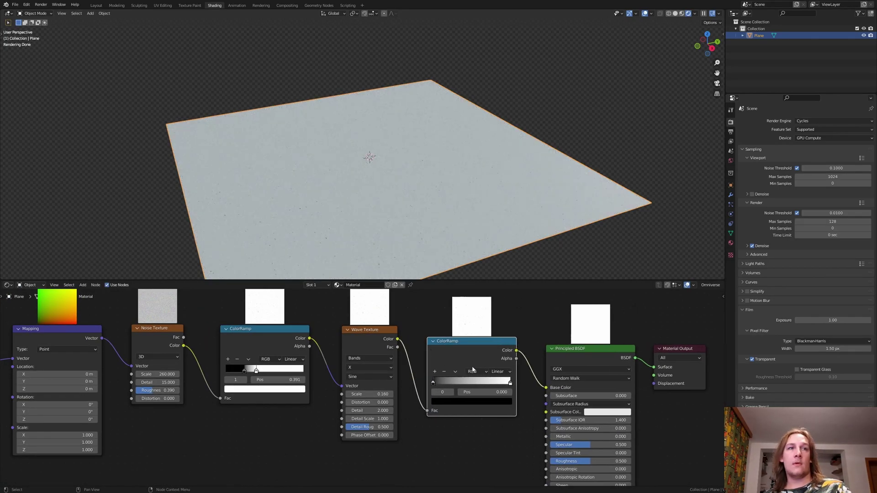
pyautogui.scroll(3, 432, 349)
pyautogui.moveTo(409, 386); pyautogui.dragTo(479, 386)
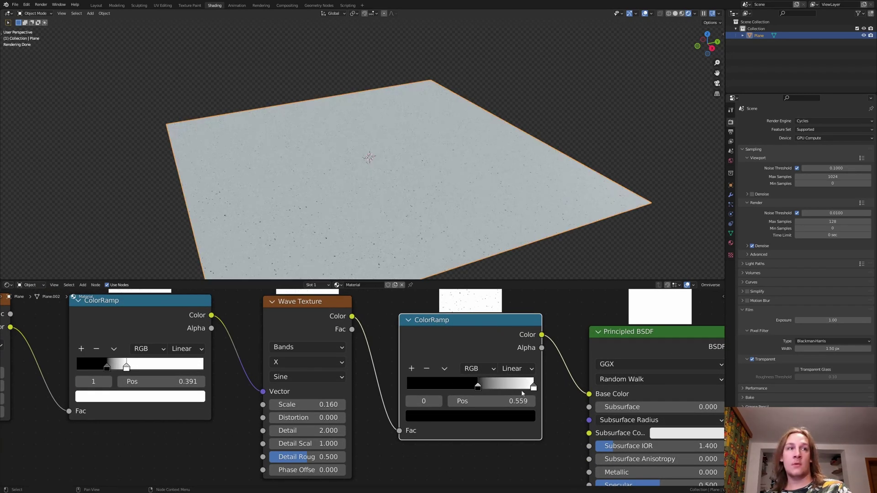
pyautogui.moveTo(533, 388); pyautogui.dragTo(455, 388)
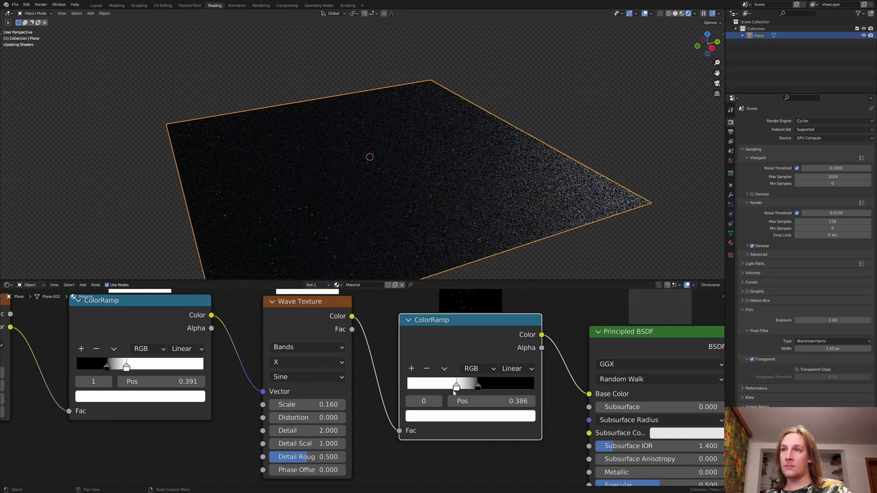
# - Insert a Mix node before Principled BSDF and reconnect Texture Coordinate to Mapping
pyautogui.moveTo(482, 391); pyautogui.dragTo(377, 390, button='middle')
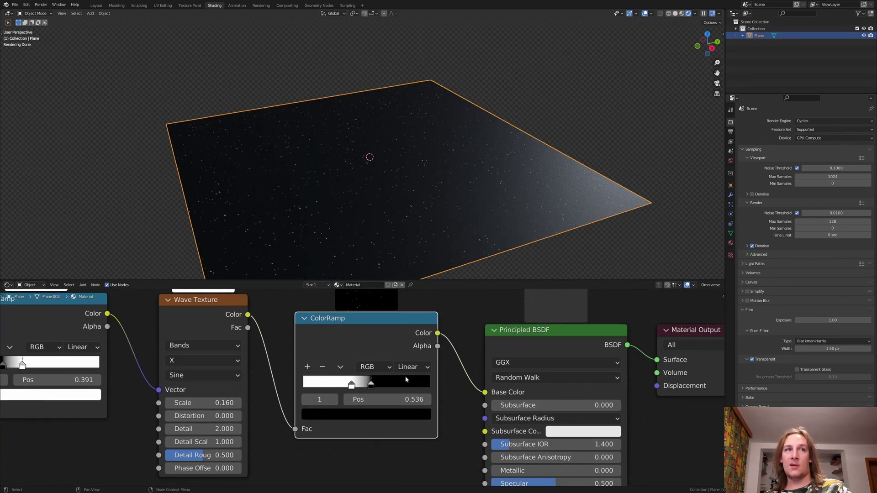
pyautogui.hotkey('shift', 'a')
pyautogui.click(405, 376)
pyautogui.write('m')
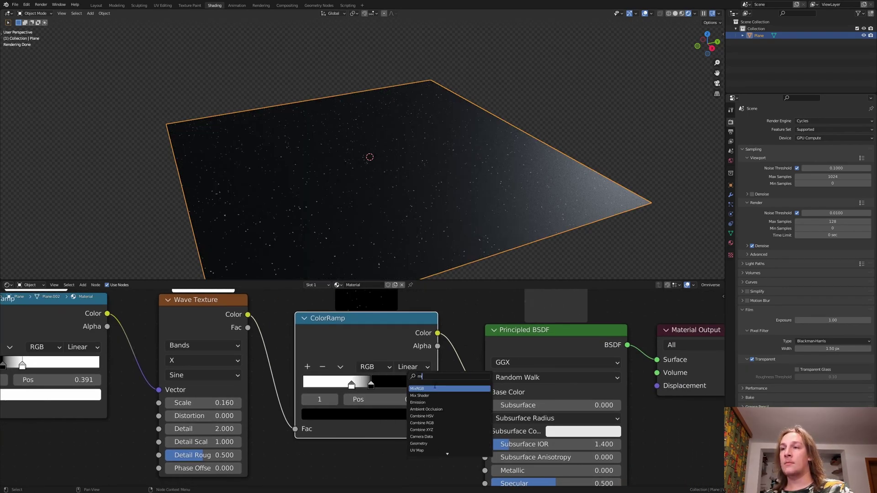
pyautogui.press('Return')
pyautogui.click(465, 340)
pyautogui.moveTo(439, 333); pyautogui.dragTo(487, 409)
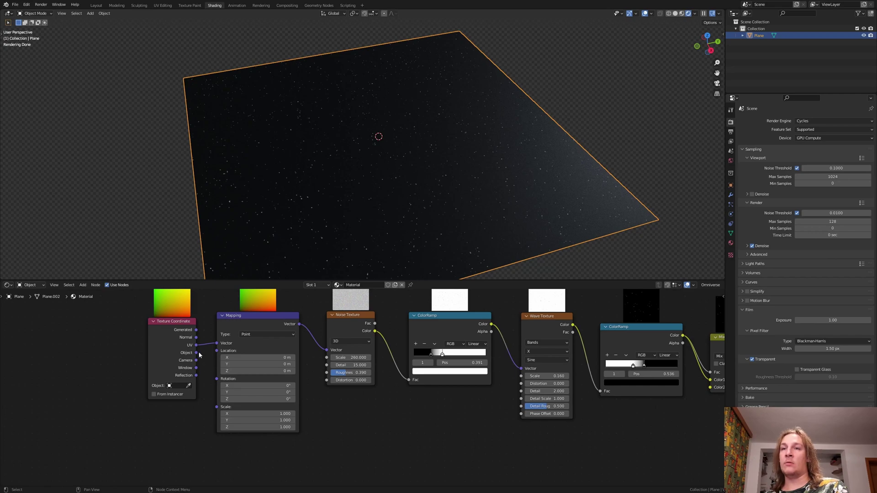
pyautogui.moveTo(196, 345); pyautogui.dragTo(218, 343)
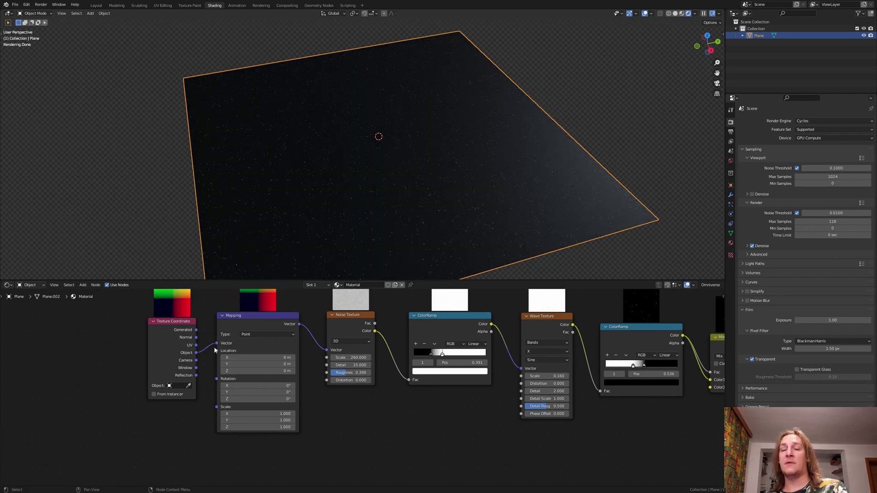
pyautogui.scroll(-3, 402, 383)
# - Duplicate the Noise Texture (Scale 1000, Detail 2, Roughness 0.5) and link it to Mix Color2
pyautogui.moveTo(358, 342); pyautogui.dragTo(327, 333, button='middle')
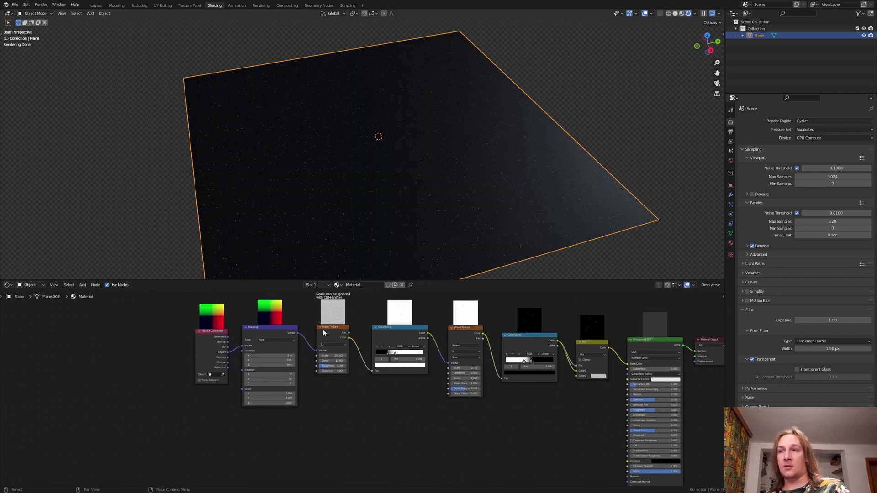
pyautogui.hotkey('shift', 'd')
pyautogui.scroll(4, 331, 425)
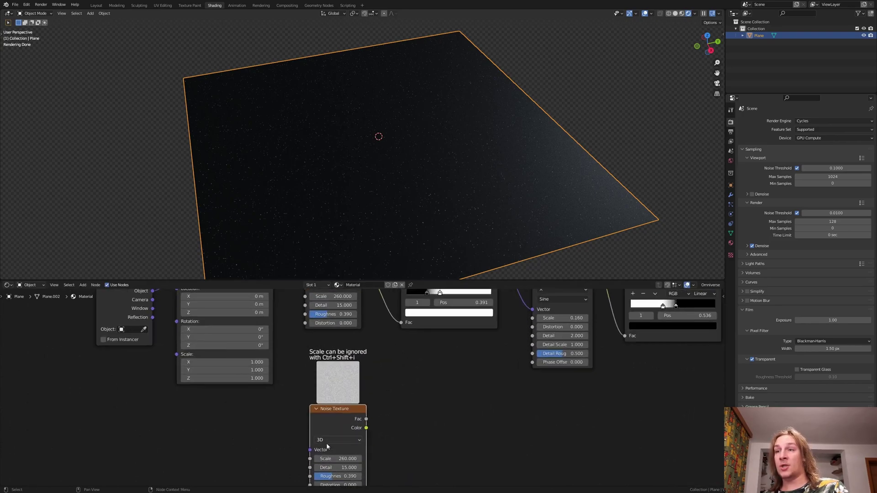
pyautogui.scroll(2, 331, 425)
pyautogui.doubleClick(277, 432)
pyautogui.write('1000')
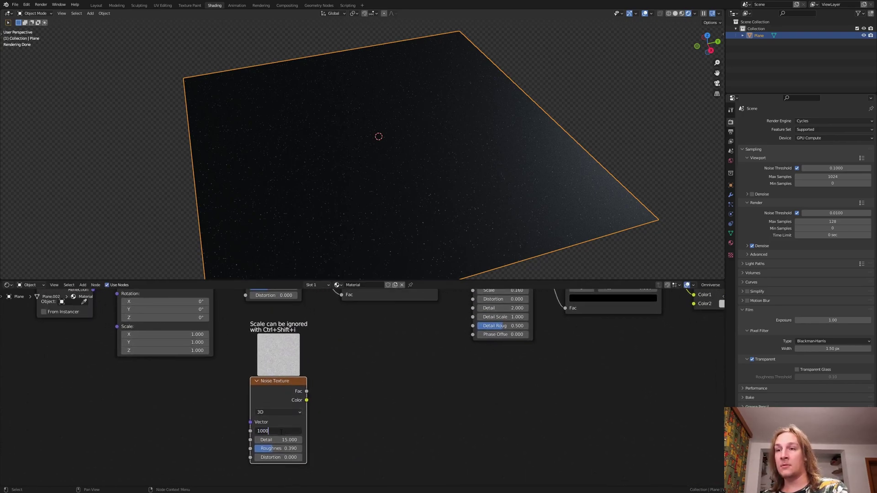
pyautogui.press('Return')
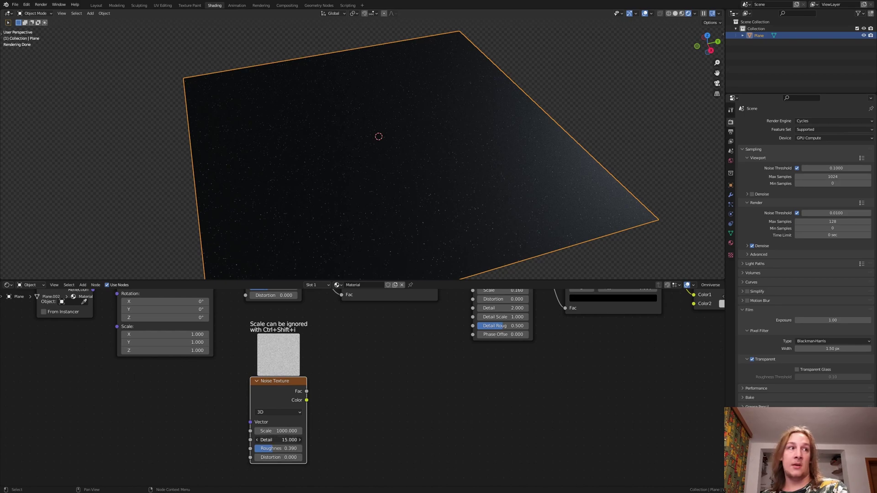
pyautogui.doubleClick(277, 440)
pyautogui.write('2')
pyautogui.press('Return')
pyautogui.doubleClick(292, 450)
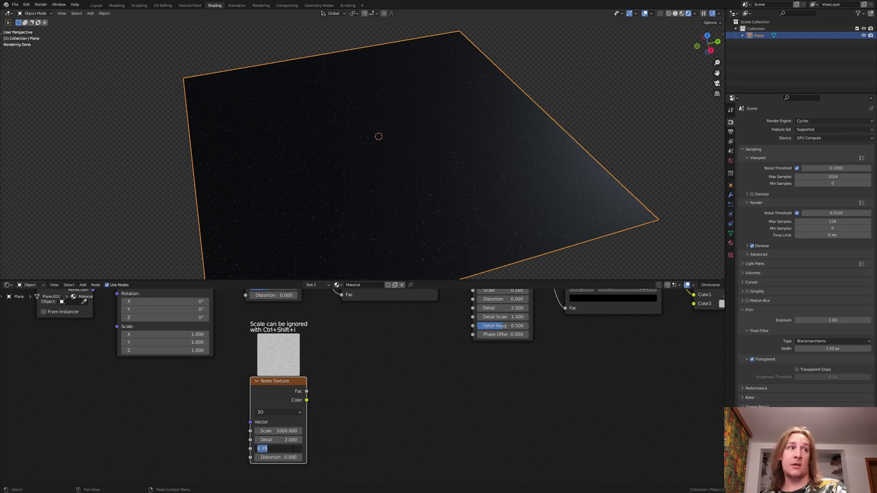
pyautogui.write('.5')
pyautogui.press('Return')
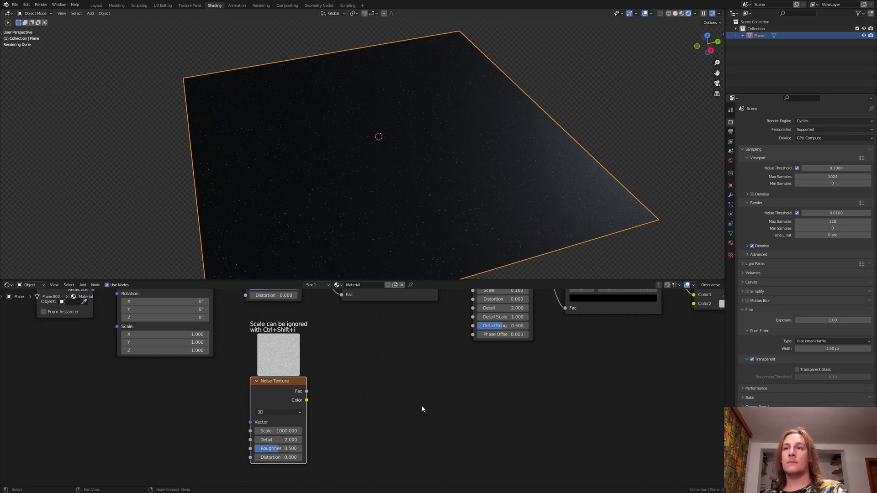
pyautogui.scroll(-3, 249, 403)
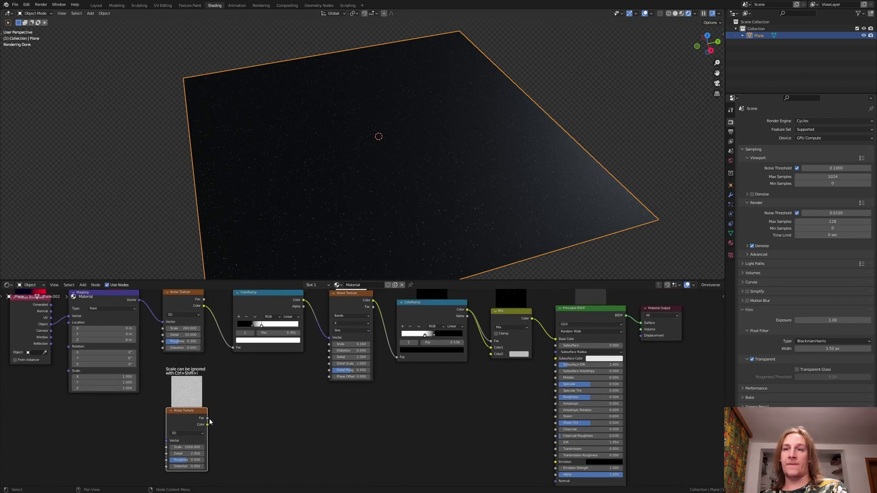
pyautogui.moveTo(207, 418); pyautogui.dragTo(495, 355)
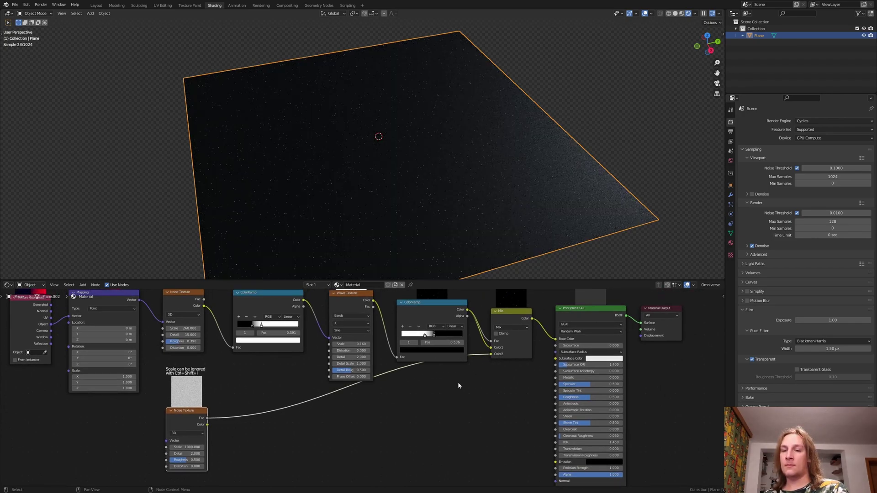
pyautogui.moveTo(393, 419); pyautogui.dragTo(359, 423, button='middle')
# - Insert a ColorRamp between the Mix node and Principled BSDF
pyautogui.hotkey('shift', 'a')
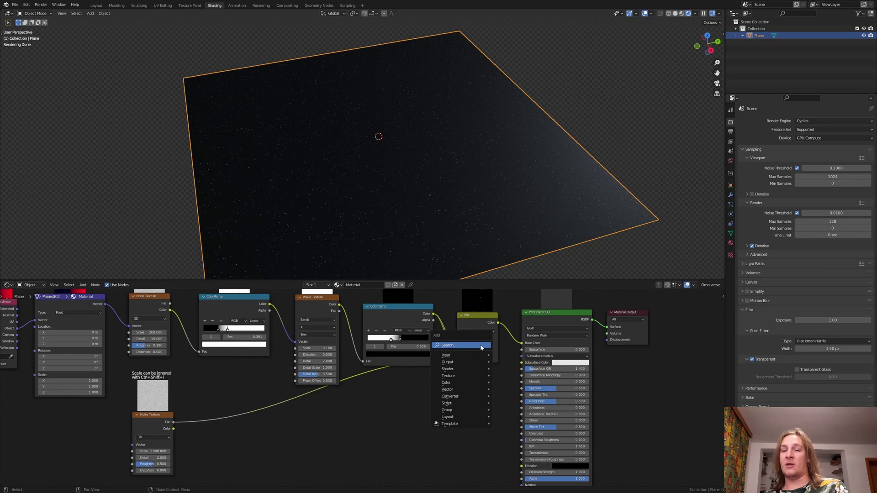
pyautogui.click(452, 396)
pyautogui.click(507, 362)
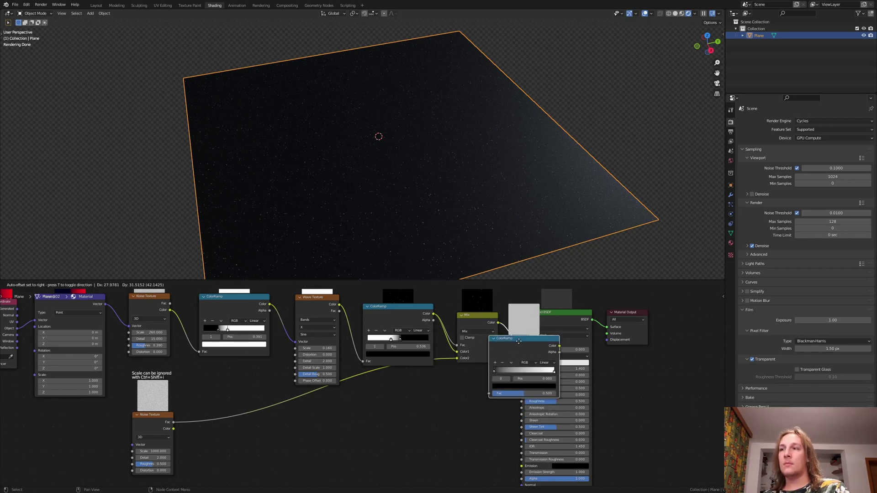
pyautogui.click(518, 341)
pyautogui.scroll(4, 380, 406)
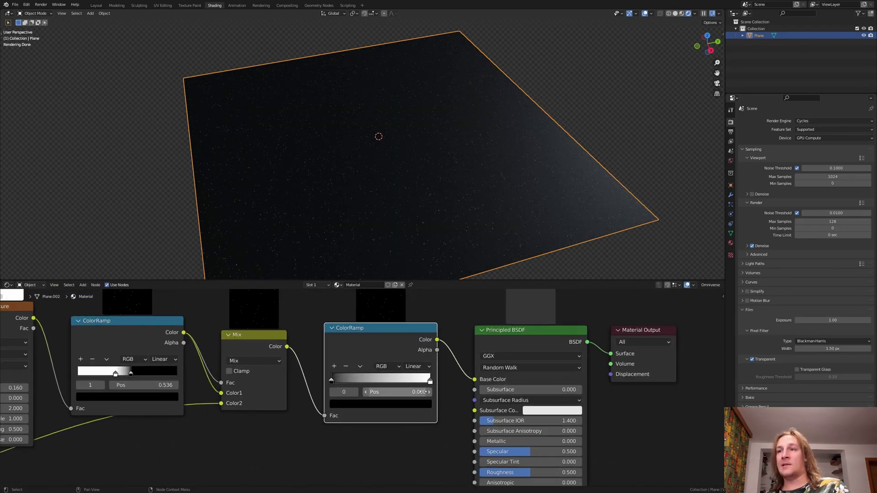
# - Tint the ramp's dark stop red and its light stop pinkish red
pyautogui.click(380, 406)
pyautogui.moveTo(410, 335); pyautogui.dragTo(410, 275)
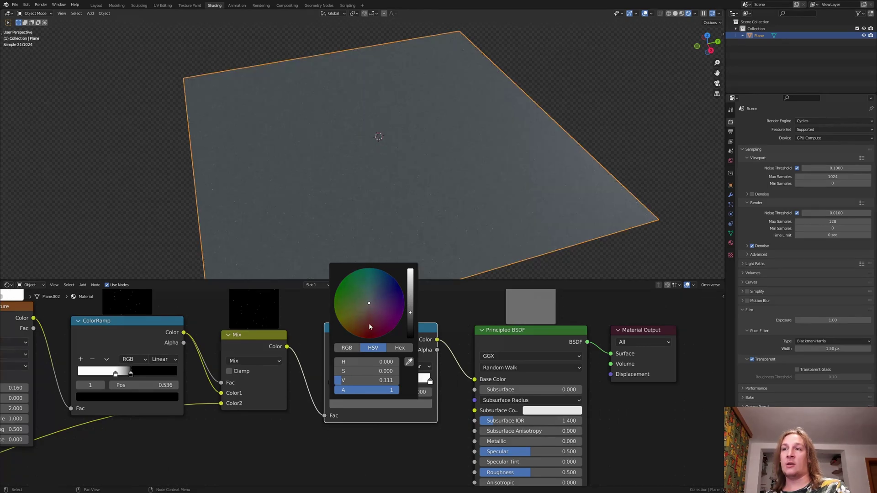
pyautogui.moveTo(368, 302); pyautogui.dragTo(370, 324)
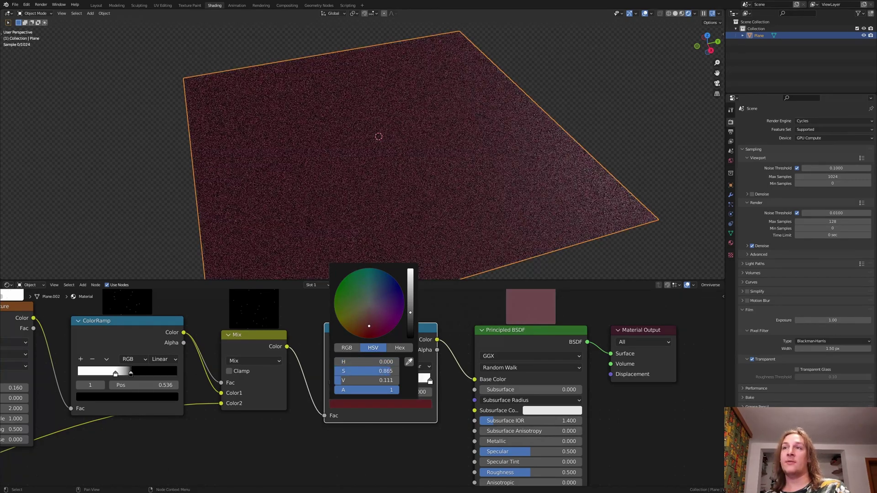
pyautogui.click(429, 381)
pyautogui.click(387, 406)
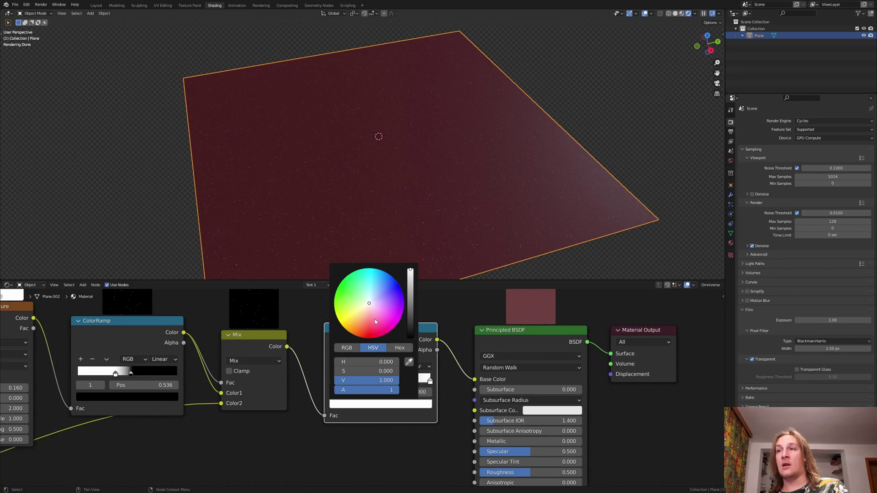
pyautogui.moveTo(384, 371)
pyautogui.mouseDown()
pyautogui.moveTo(352, 371)
pyautogui.moveTo(411, 371)
pyautogui.mouseUp()
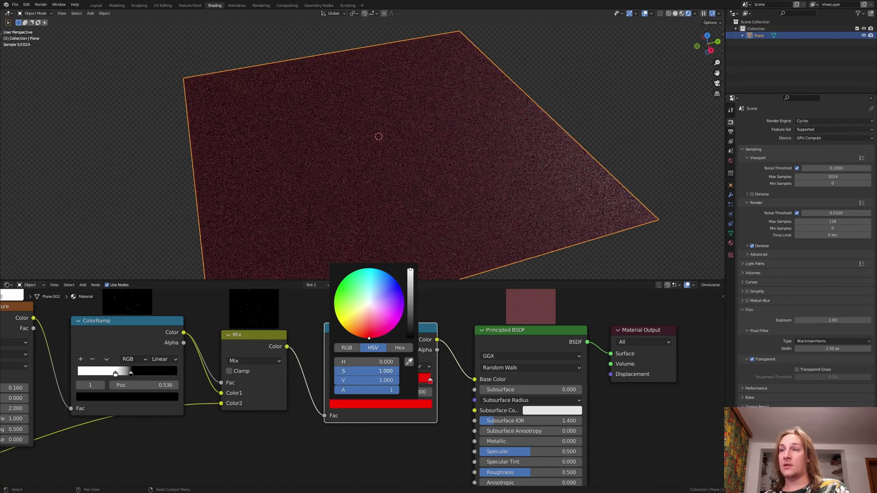
# - Set the ramp stops exactly to hex 5E2223 and FF716B
pyautogui.click(338, 382)
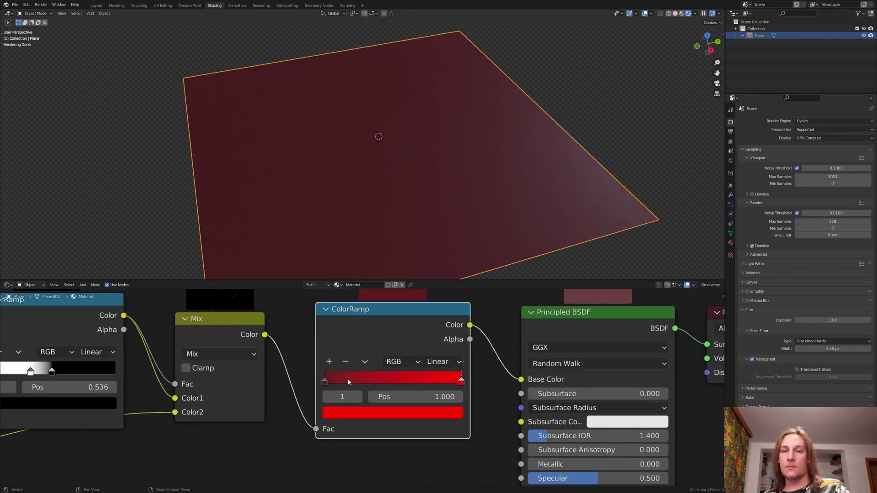
pyautogui.scroll(2, 348, 379)
pyautogui.click(323, 408)
pyautogui.click(340, 329)
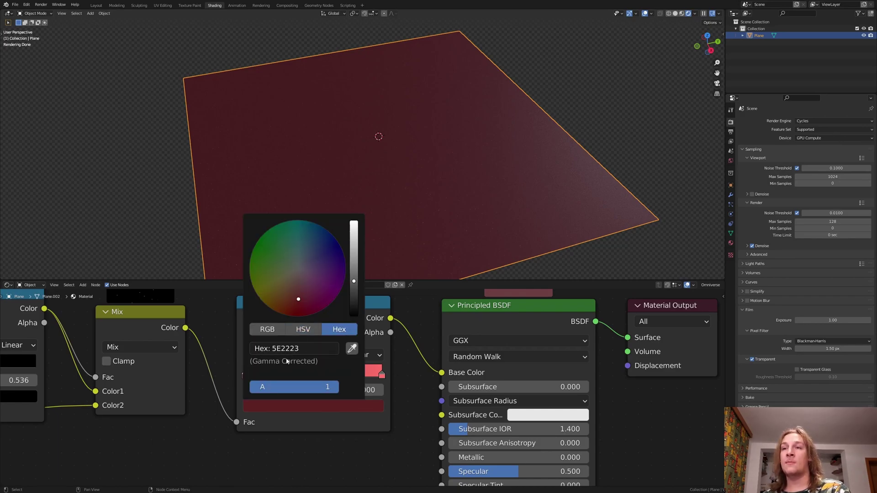
pyautogui.click(381, 376)
pyautogui.click(345, 409)
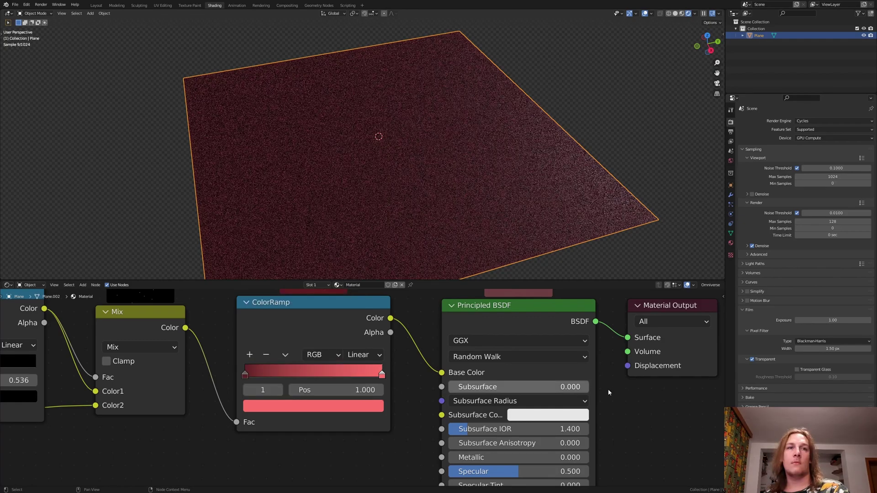
pyautogui.scroll(-3, 388, 358)
# - Add a Bump node to the material's node tree
pyautogui.moveTo(388, 384); pyautogui.dragTo(388, 358, button='middle')
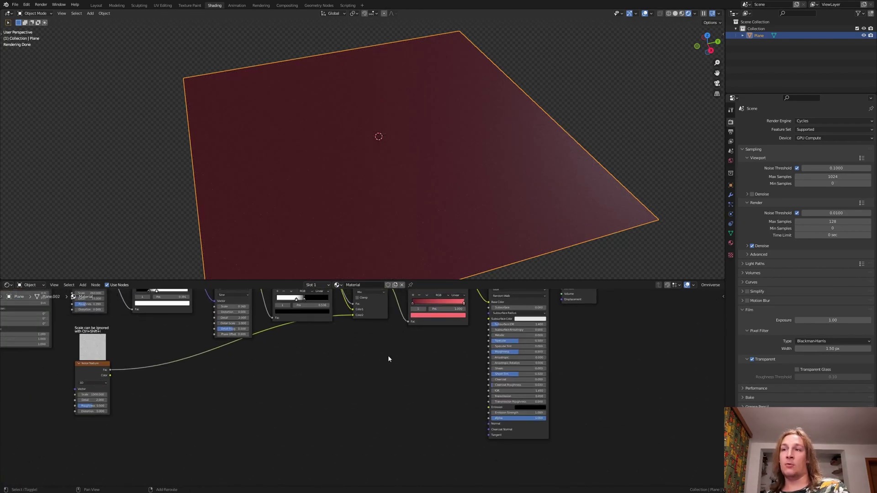
pyautogui.hotkey('shift', 'a')
pyautogui.click(389, 357)
pyautogui.write('bu')
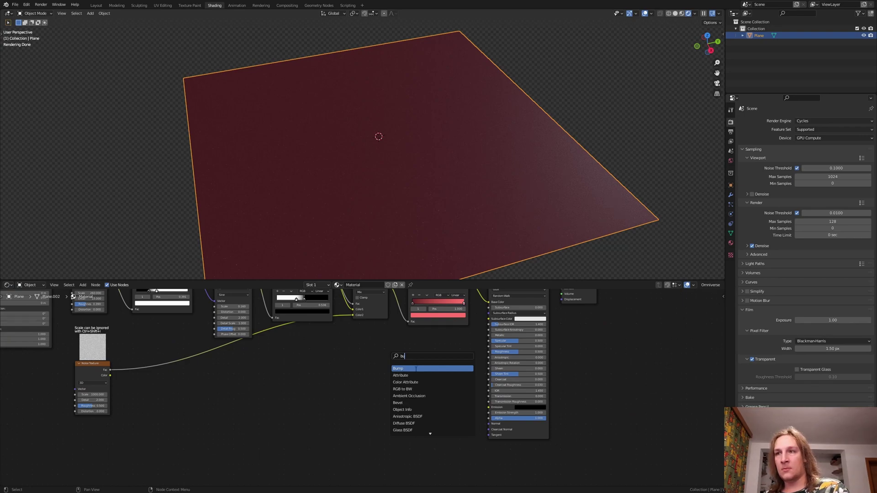
pyautogui.click(417, 368)
pyautogui.click(391, 377)
# - Duplicate the Bump below, feed the noise into the first Bump's Height, and set strength 0.25
pyautogui.hotkey('shift', 'd')
pyautogui.click(401, 451)
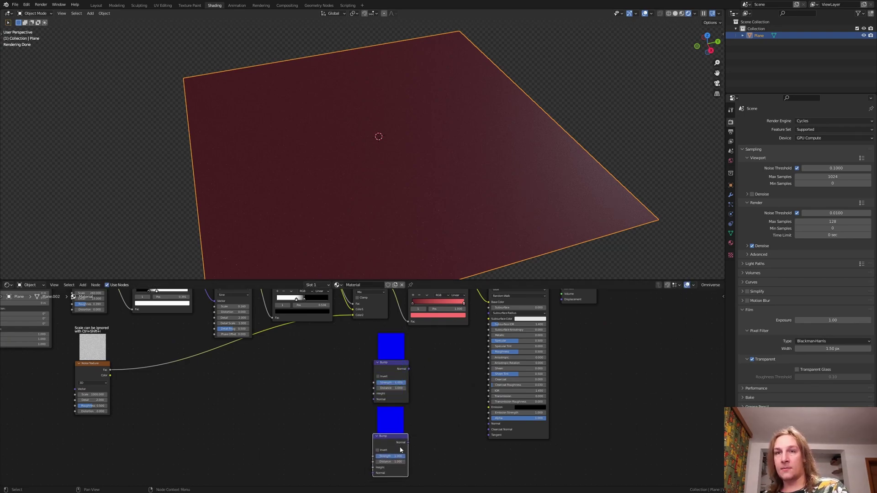
pyautogui.moveTo(401, 450); pyautogui.dragTo(343, 432, button='middle')
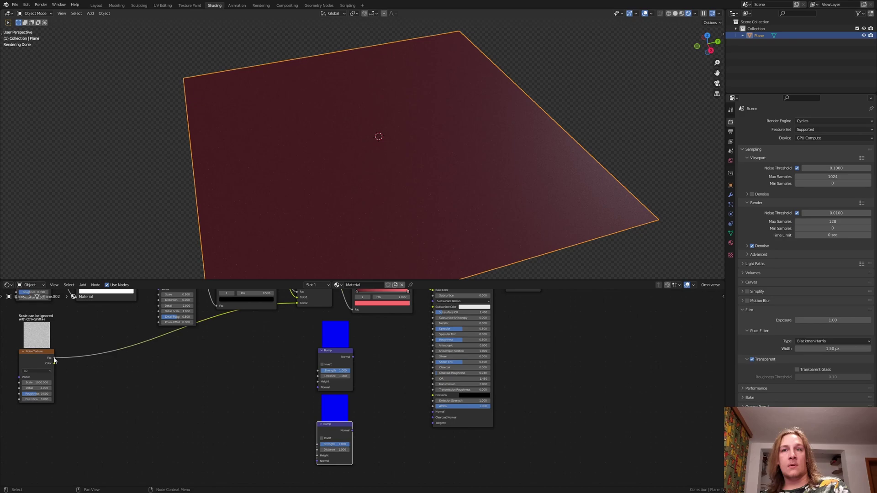
pyautogui.moveTo(55, 362); pyautogui.dragTo(319, 388)
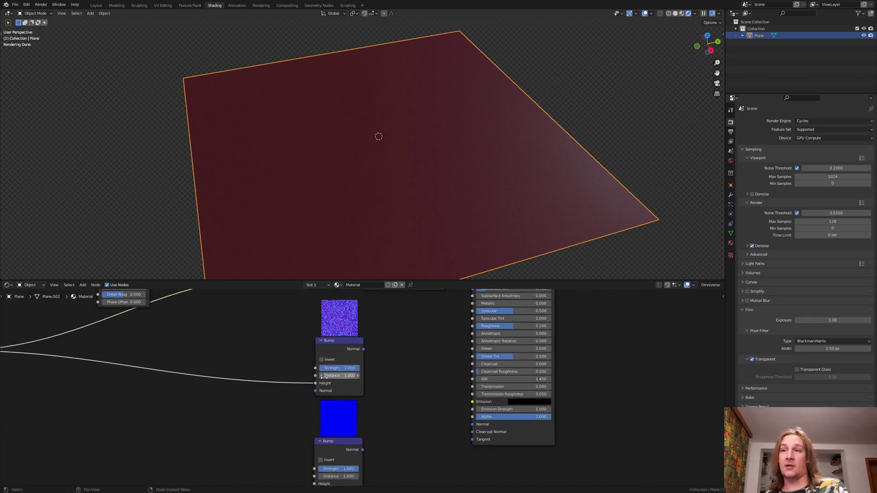
pyautogui.scroll(2, 323, 377)
pyautogui.scroll(2, 336, 370)
pyautogui.doubleClick(340, 369)
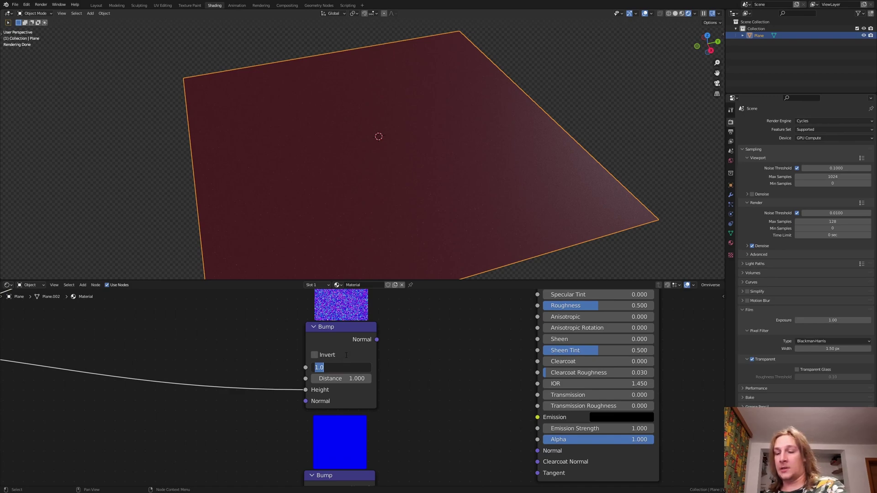
pyautogui.press('BackSpace')
pyautogui.moveTo(407, 341); pyautogui.dragTo(397, 347, button='middle')
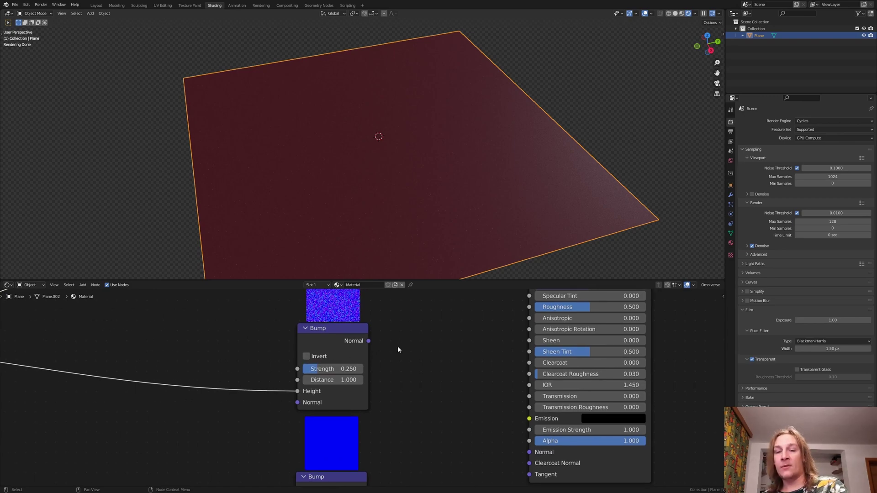
# - Mix both Bump normals into the shader's Normal and link a texture to the lower Bump's Height
pyautogui.hotkey('shift', 'a')
pyautogui.write('mix')
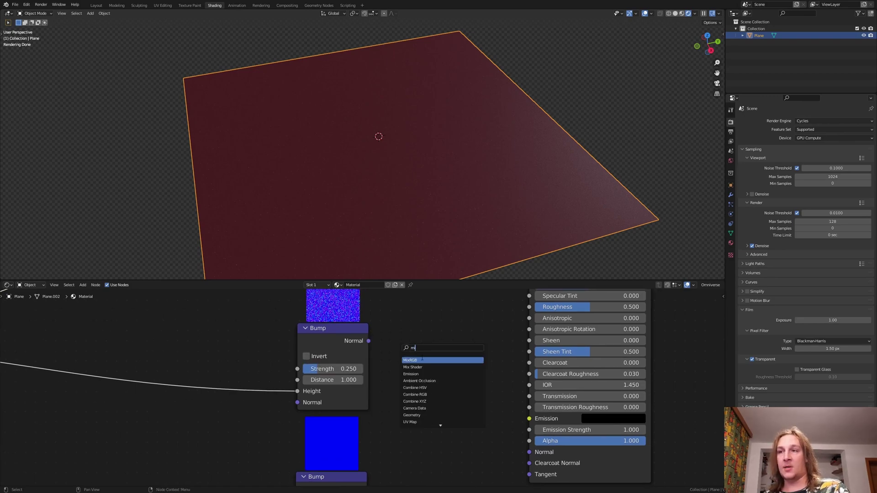
pyautogui.press('Return')
pyautogui.click(429, 399)
pyautogui.scroll(-3, 430, 399)
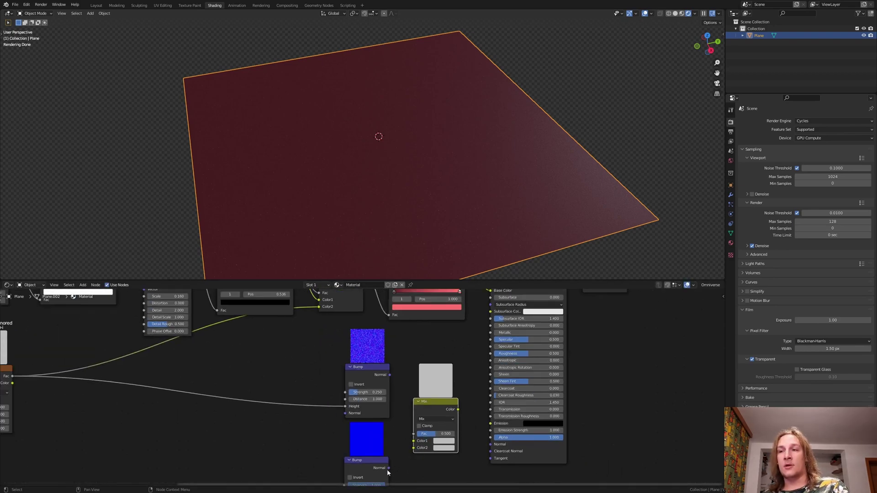
pyautogui.moveTo(388, 468); pyautogui.dragTo(415, 447)
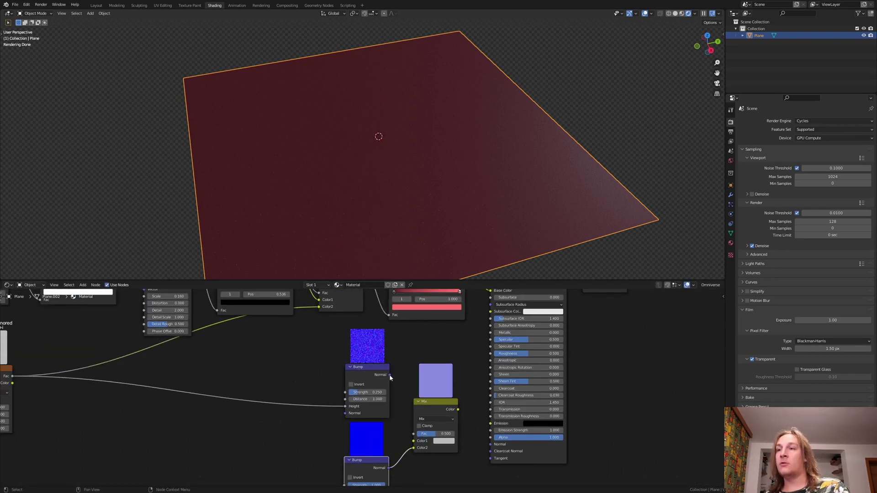
pyautogui.moveTo(389, 376); pyautogui.dragTo(414, 441)
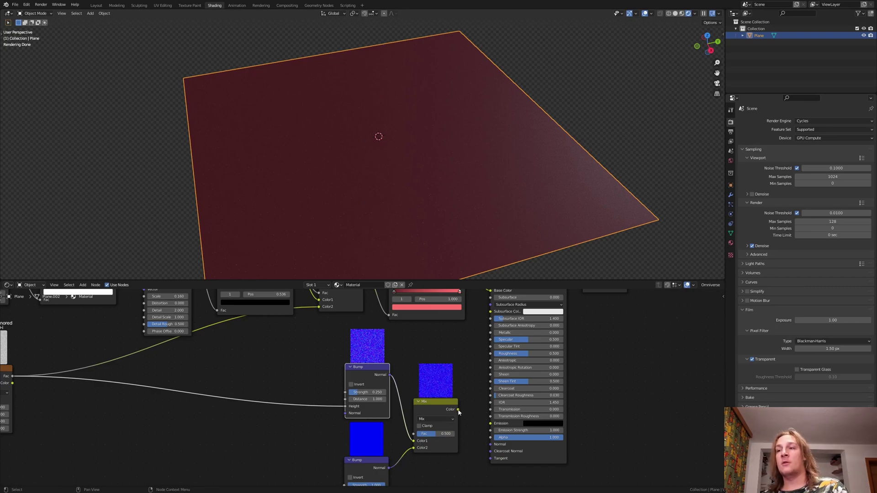
pyautogui.moveTo(458, 410)
pyautogui.mouseDown()
pyautogui.moveTo(477, 449)
pyautogui.moveTo(493, 445)
pyautogui.mouseUp()
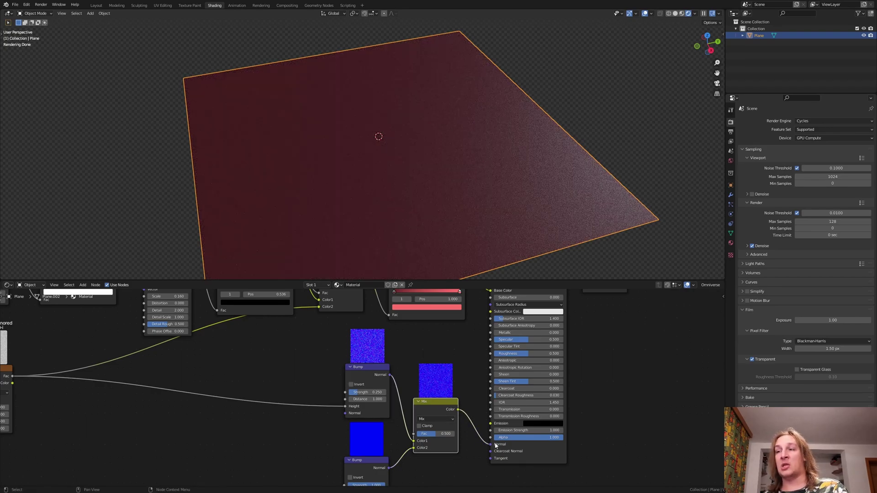
pyautogui.press('Home')
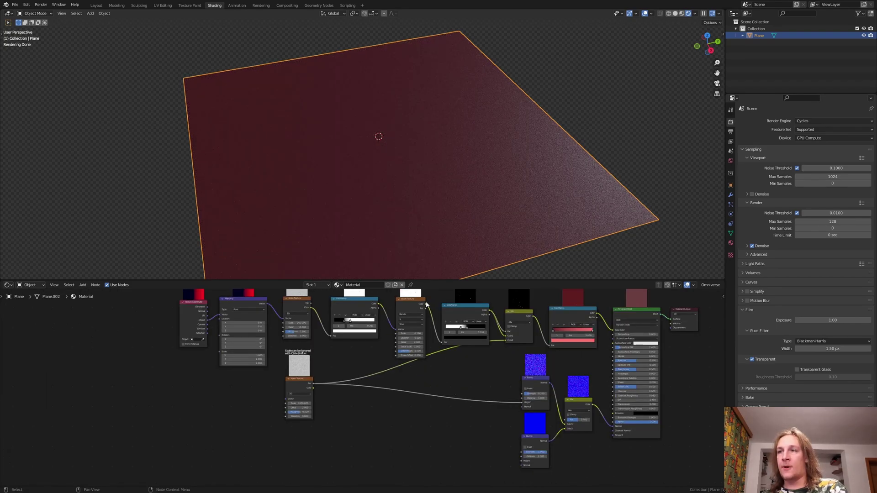
pyautogui.moveTo(427, 309); pyautogui.dragTo(522, 451)
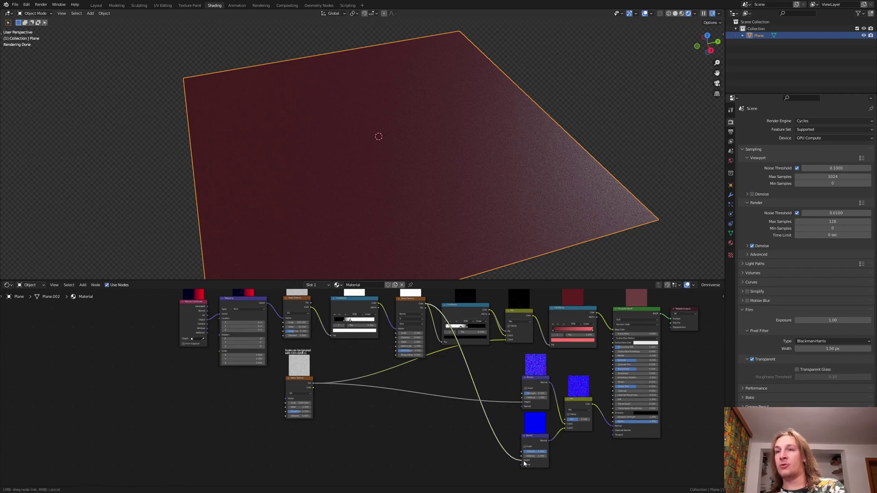
pyautogui.scroll(2, 331, 373)
pyautogui.scroll(2, 356, 397)
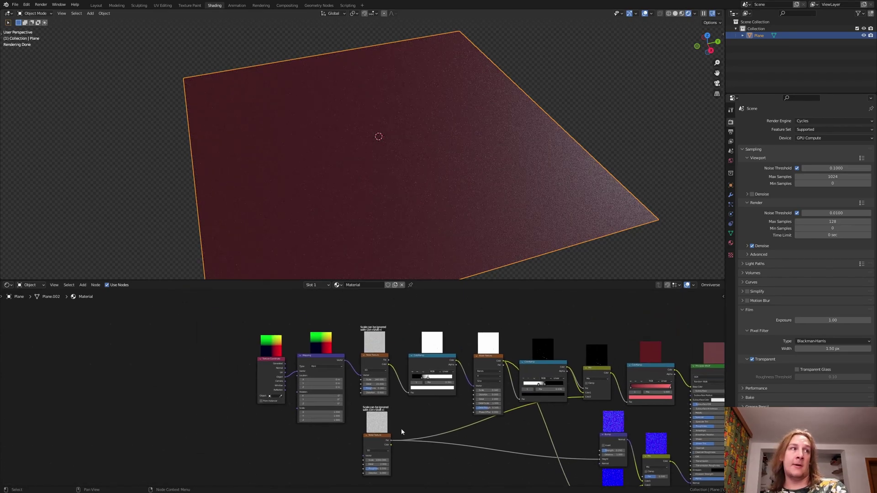
pyautogui.scroll(2, 401, 428)
pyautogui.scroll(2, 274, 401)
# - Set the Mapping node scale to X 0.2 and Y 0.05, then orbit to inspect the streaks
pyautogui.doubleClick(264, 402)
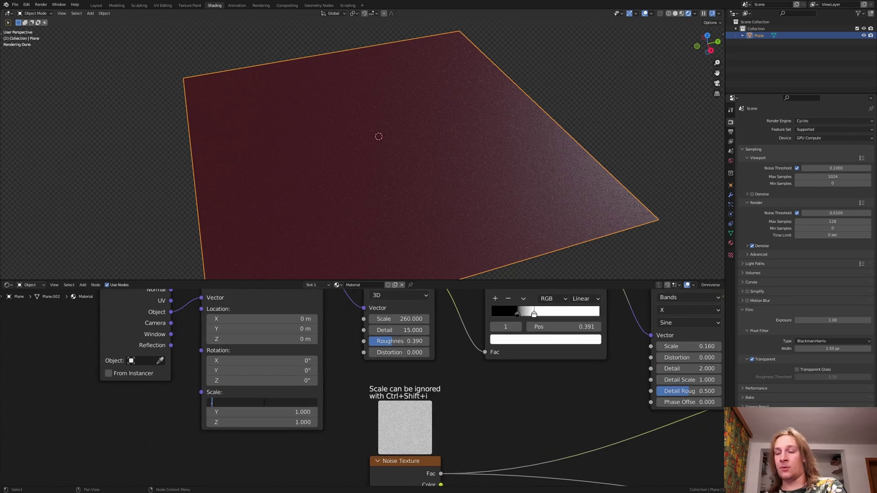
pyautogui.write('0.2')
pyautogui.press('Tab')
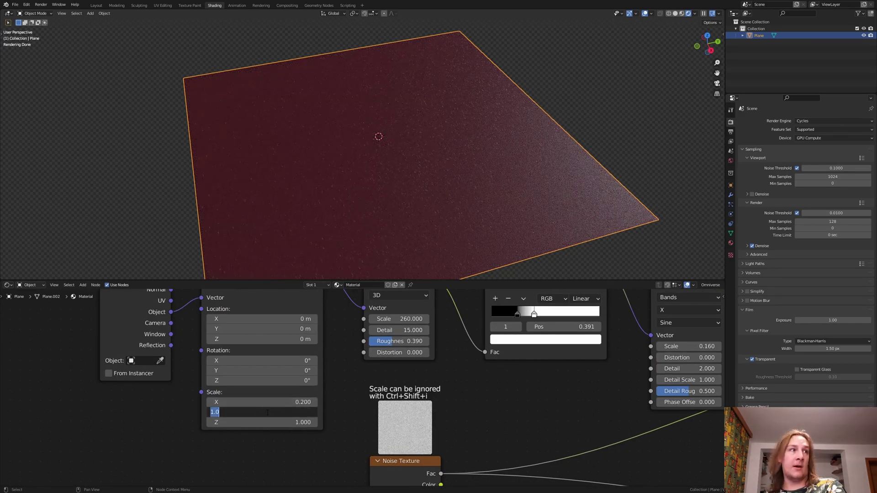
pyautogui.write('0')
pyautogui.press('Return')
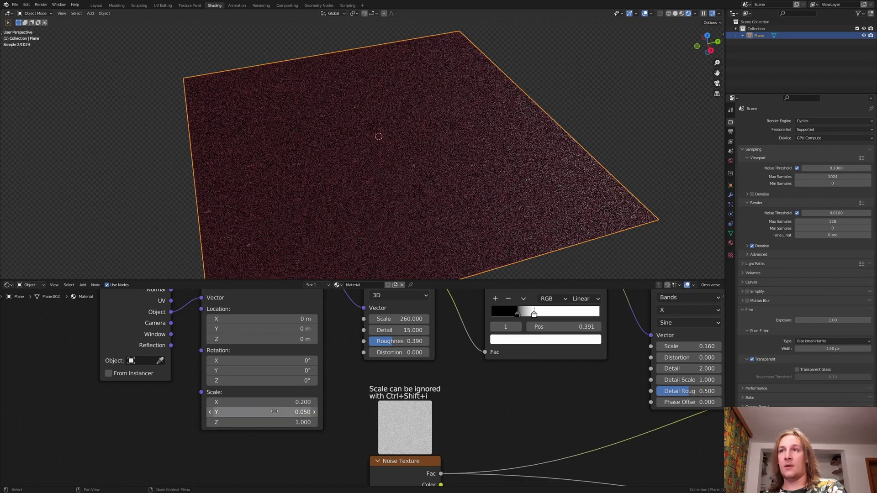
pyautogui.moveTo(396, 147)
pyautogui.mouseDown(button='middle')
pyautogui.moveTo(393, 170)
pyautogui.moveTo(384, 164)
pyautogui.mouseUp(button='middle')
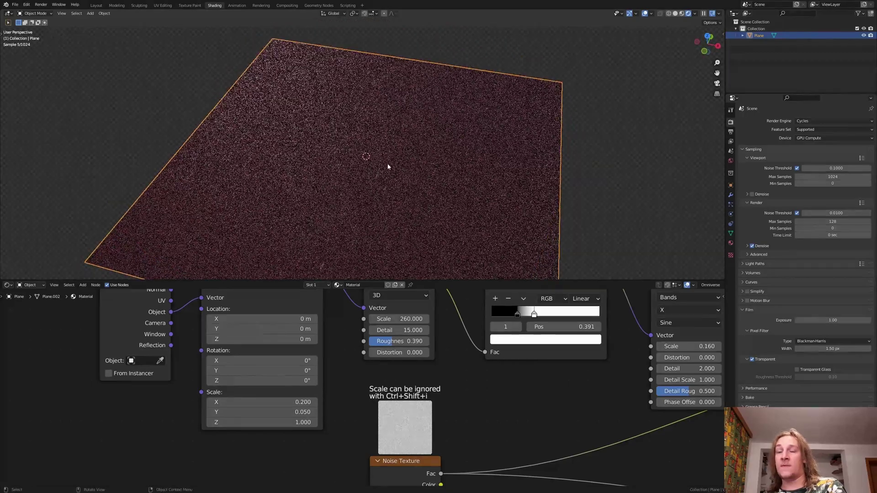
pyautogui.scroll(4, 371, 186)
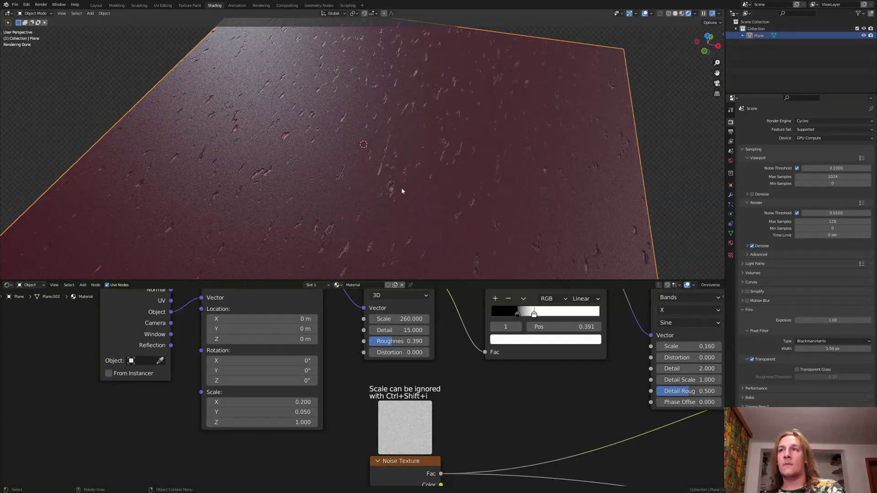
pyautogui.scroll(-5, 439, 383)
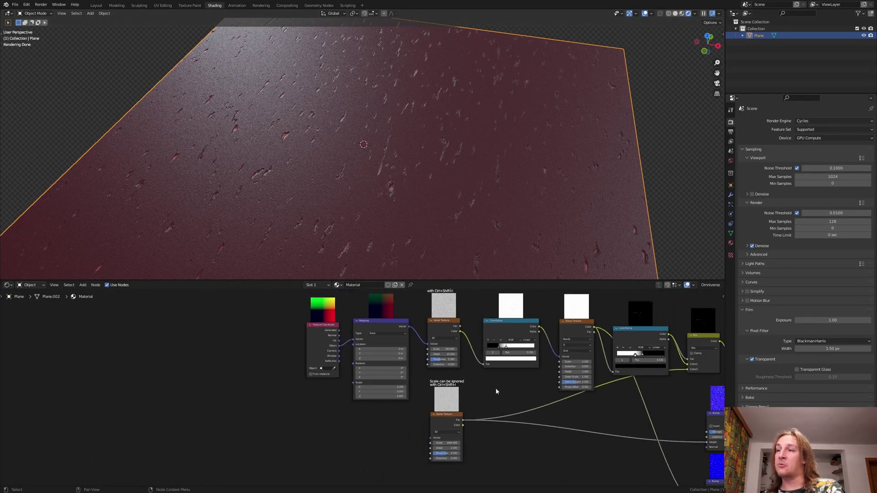
# - Set the lower Bump node's Strength to 0.01
pyautogui.moveTo(495, 388); pyautogui.dragTo(355, 380, button='middle')
pyautogui.scroll(4, 355, 381)
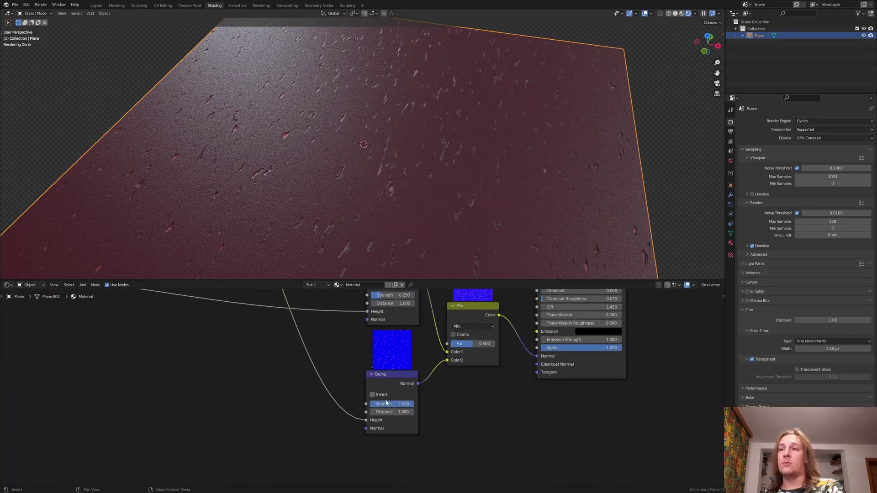
pyautogui.scroll(4, 384, 397)
pyautogui.doubleClick(388, 403)
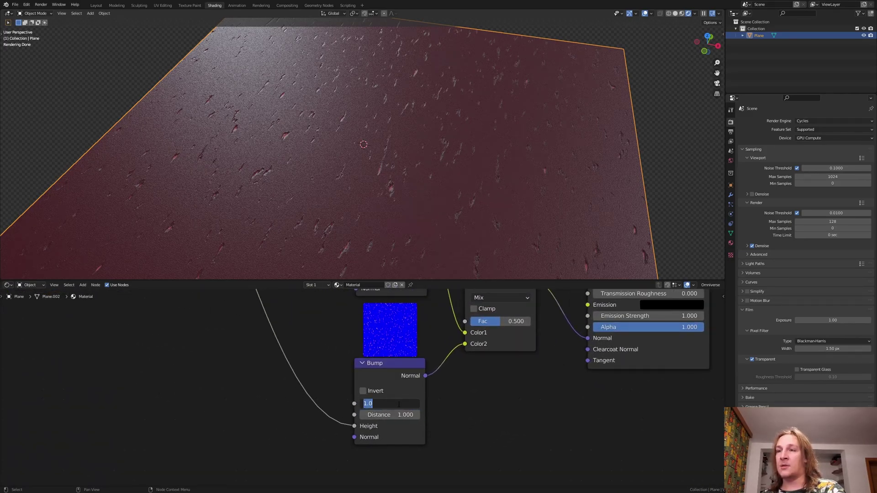
pyautogui.write('.01')
pyautogui.press('Return')
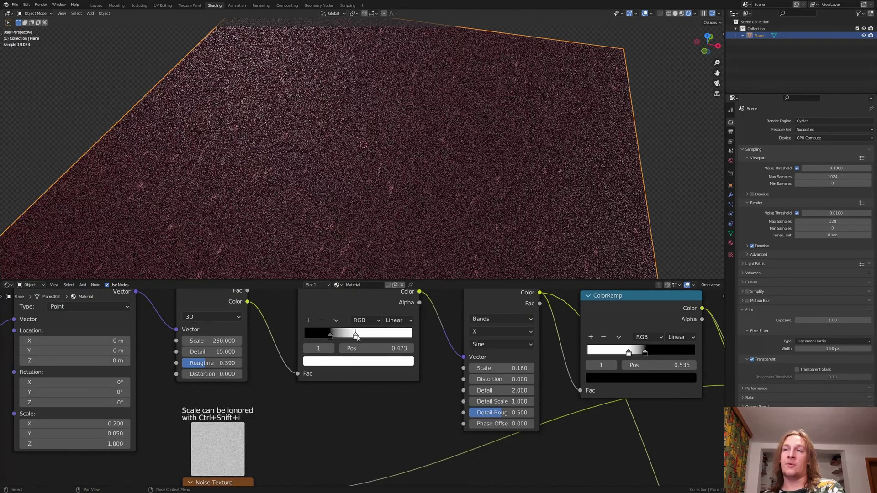
# - Move the stops of both the noise and wave ColorRamps to the right for bolder pink streaks
pyautogui.moveTo(356, 336); pyautogui.dragTo(362, 336)
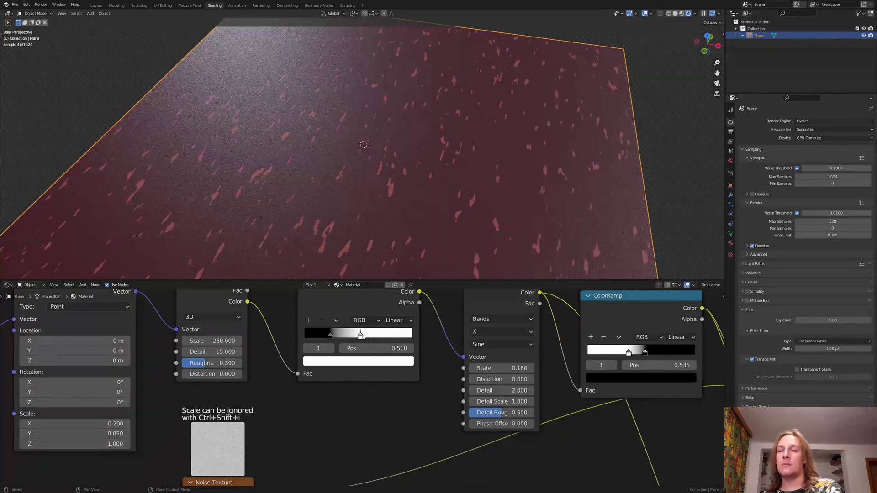
pyautogui.moveTo(362, 336); pyautogui.dragTo(336, 381, button='middle')
pyautogui.moveTo(335, 380); pyautogui.dragTo(348, 379)
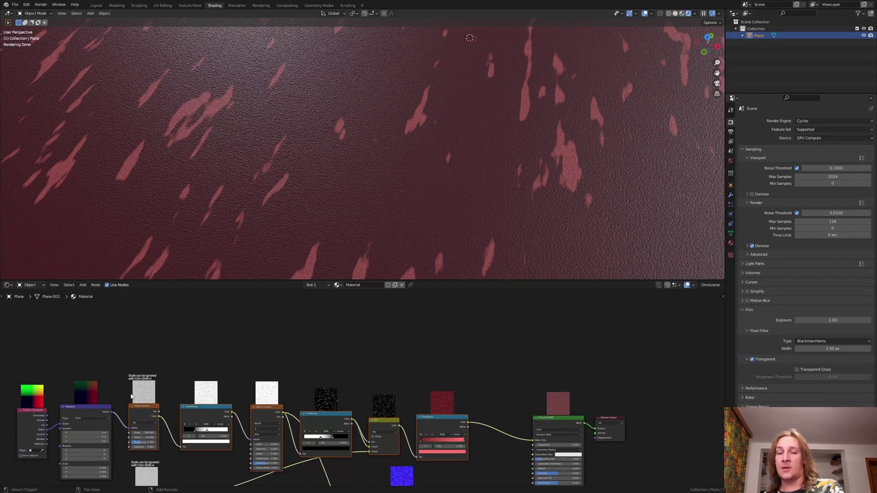
# - Duplicate the spot-pattern node chain and drop a new Mix node onto the shader wire
pyautogui.hotkey('shift', 'd')
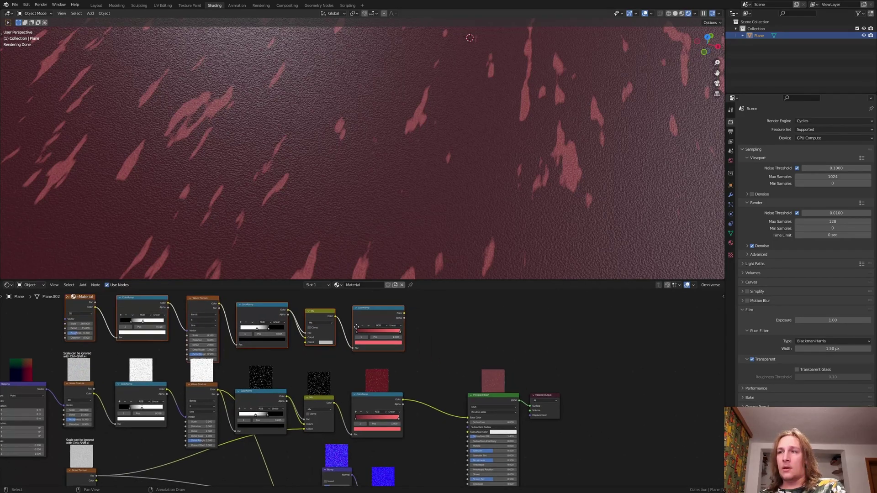
pyautogui.hotkey('shift', 'd')
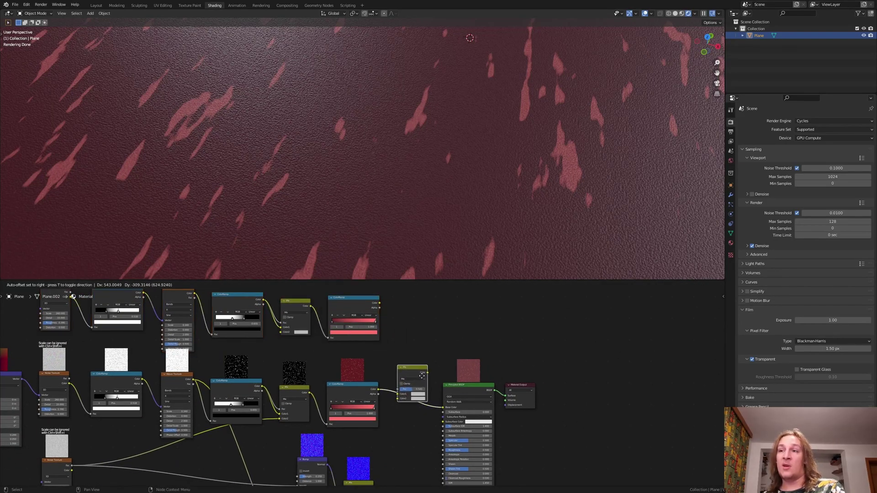
pyautogui.click(422, 376)
pyautogui.scroll(1, 372, 374)
# - Connect the copied ColorRamp into the Mix node and the bottom Noise Texture into the copied chain
pyautogui.moveTo(365, 310); pyautogui.dragTo(385, 424)
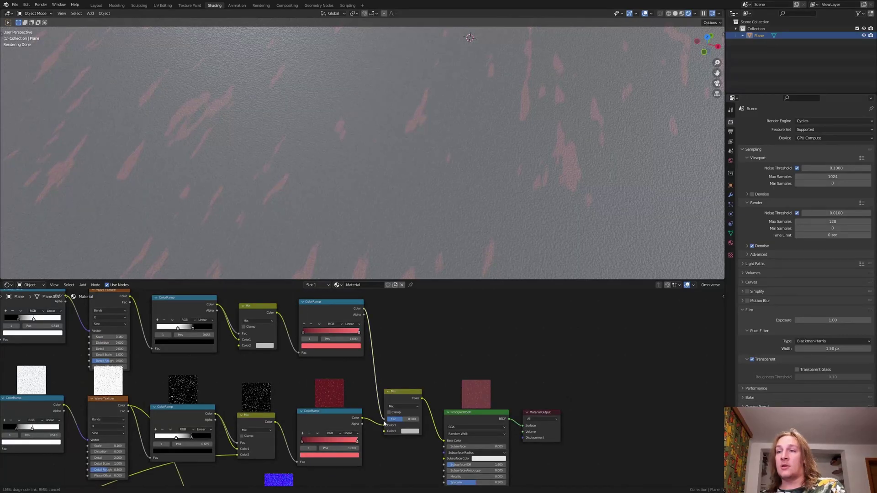
pyautogui.scroll(-4, 370, 383)
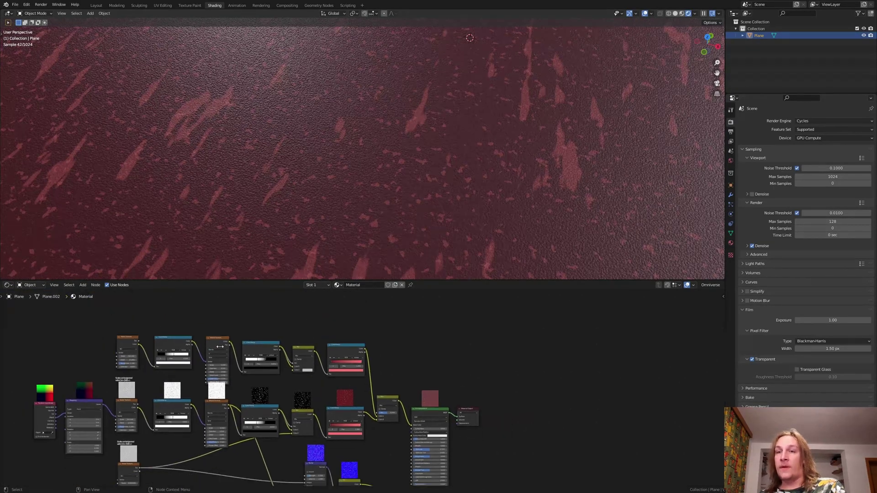
pyautogui.scroll(3, 177, 402)
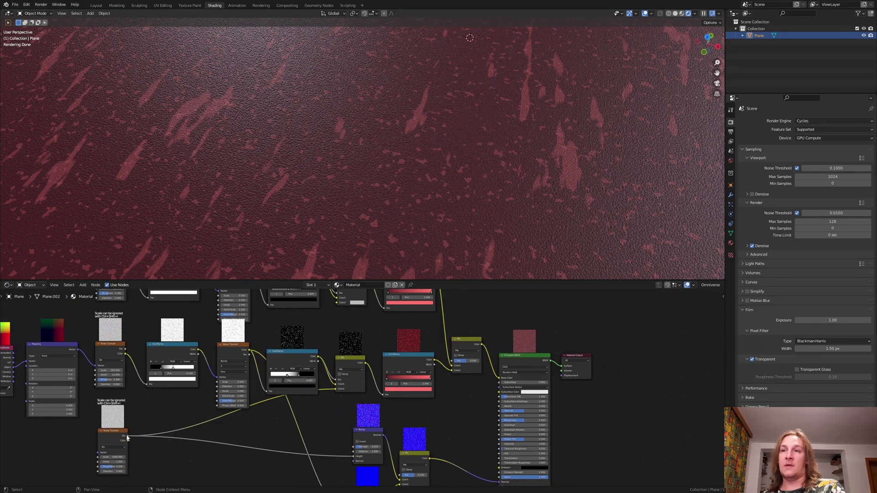
pyautogui.click(117, 433)
pyautogui.moveTo(130, 433); pyautogui.dragTo(343, 306)
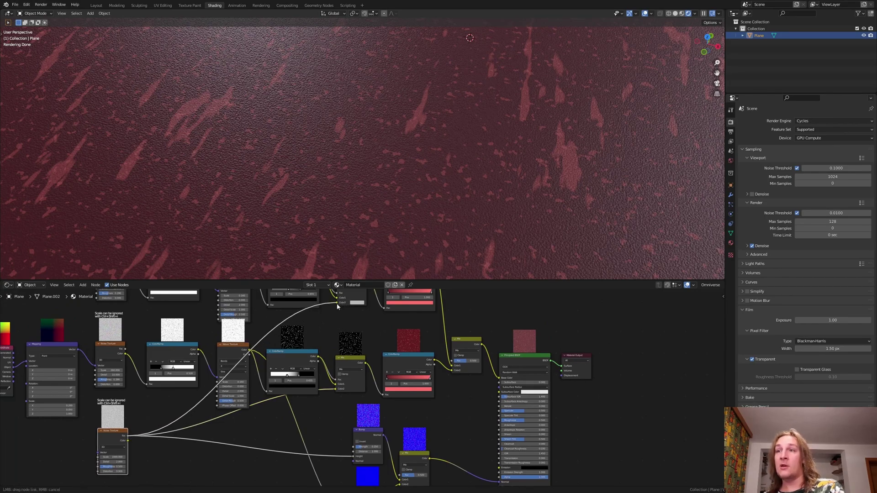
pyautogui.scroll(3, 343, 308)
# - Recolor both stops of the copied ColorRamp to dark red
pyautogui.moveTo(356, 357); pyautogui.dragTo(383, 376, button='middle')
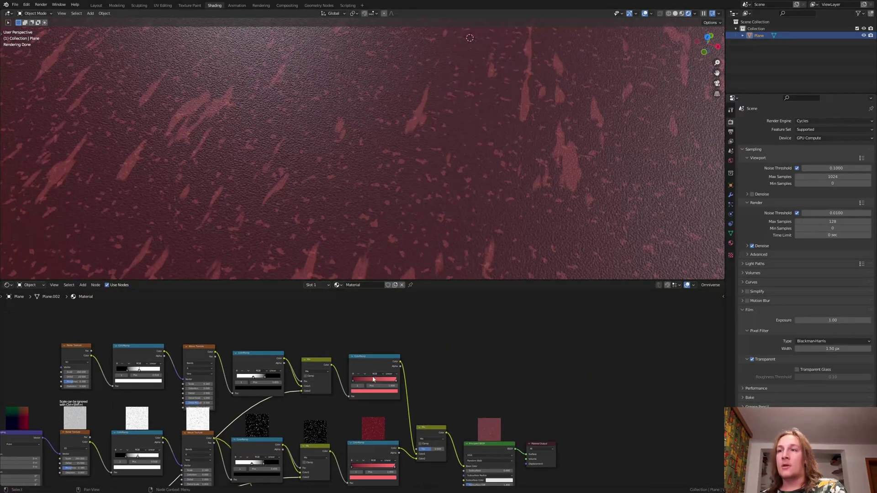
pyautogui.scroll(2, 383, 376)
pyautogui.scroll(1, 384, 376)
pyautogui.click(354, 408)
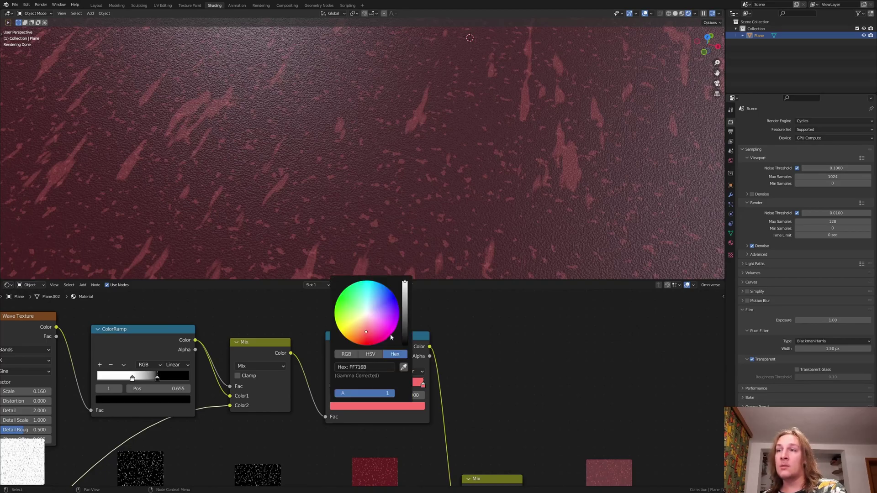
pyautogui.moveTo(407, 309); pyautogui.dragTo(408, 302)
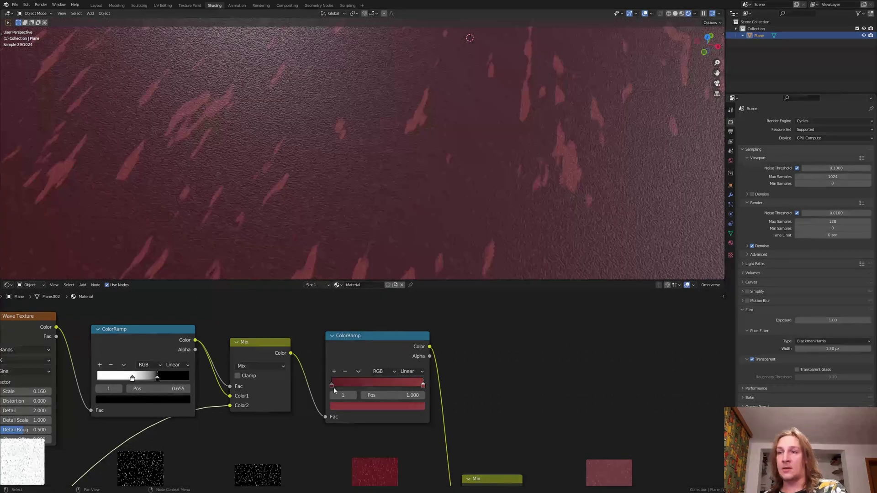
pyautogui.click(333, 386)
pyautogui.click(363, 408)
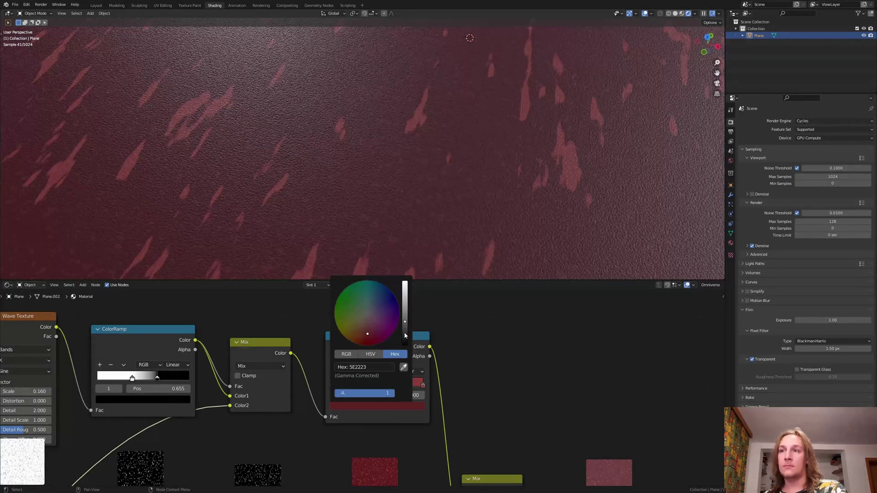
pyautogui.click(505, 338)
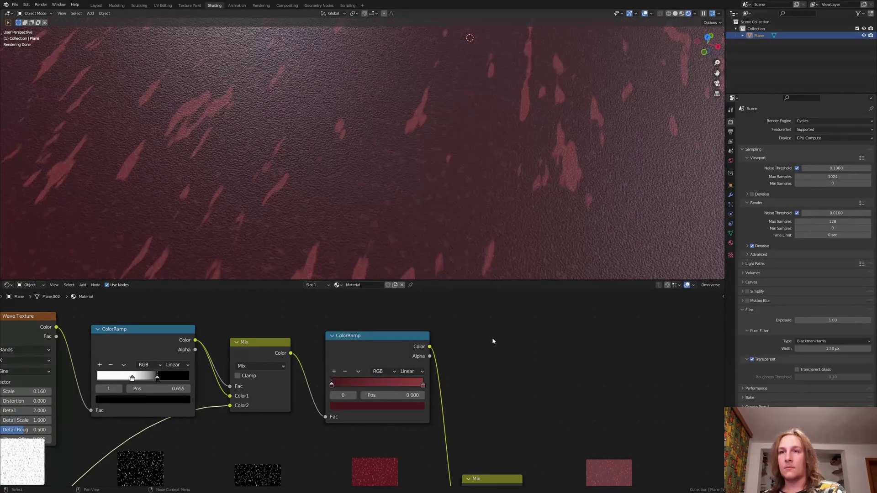
pyautogui.scroll(2, 493, 337)
# - Change the Noise Texture scale from 260 to 100
pyautogui.moveTo(331, 358); pyautogui.dragTo(480, 356, button='middle')
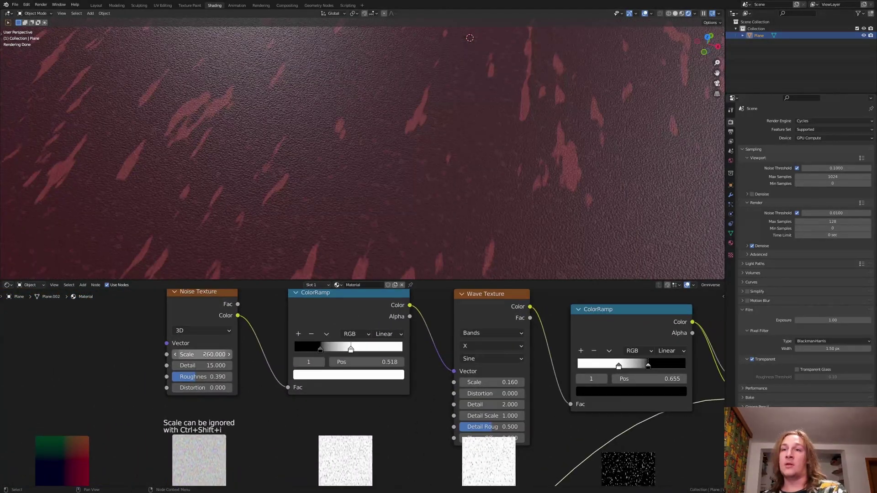
pyautogui.doubleClick(206, 354)
pyautogui.write('100')
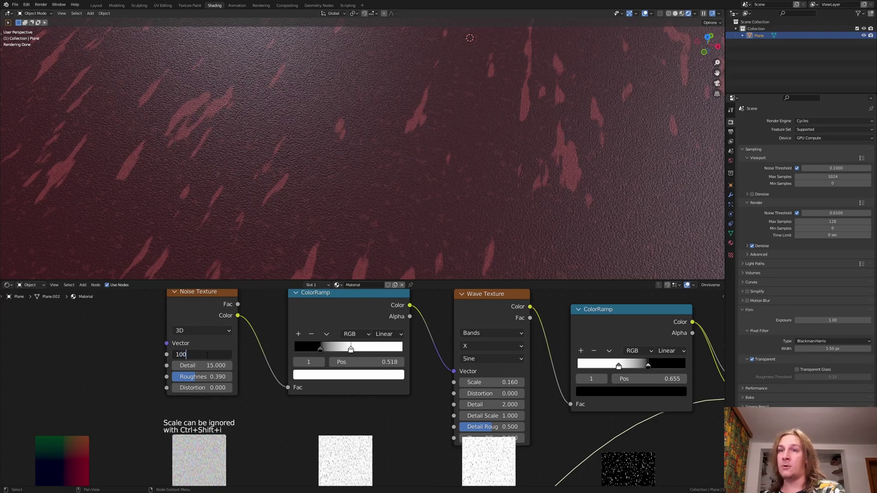
pyautogui.press('Return')
pyautogui.moveTo(226, 355)
pyautogui.mouseDown(button='middle')
pyautogui.moveTo(274, 391)
pyautogui.moveTo(206, 363)
pyautogui.mouseUp(button='middle')
pyautogui.scroll(-3, 276, 392)
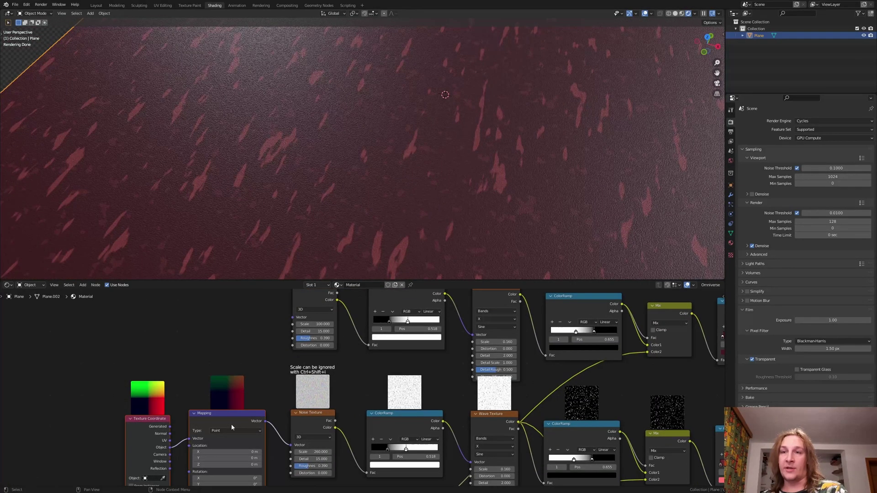
# - Duplicate the Texture Coordinate and Mapping nodes and place the copies for the upper row
pyautogui.hotkey('shift', 'd')
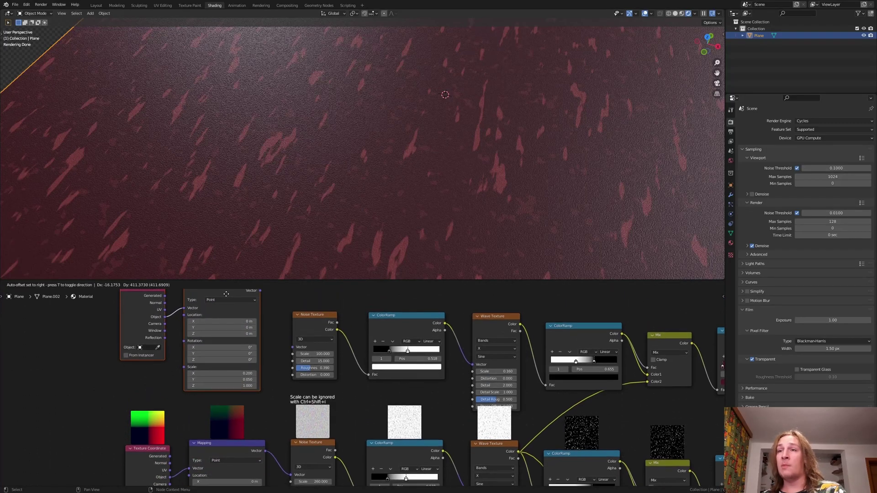
pyautogui.click(254, 315)
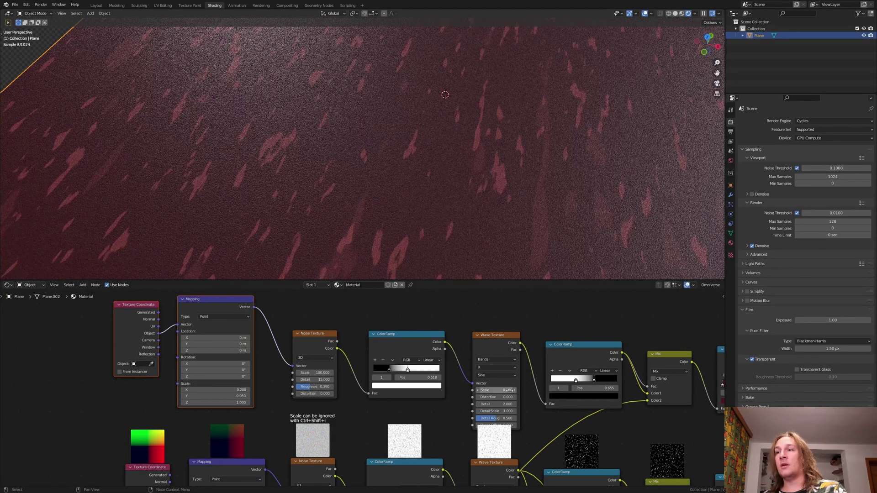
pyautogui.scroll(3, 298, 371)
pyautogui.moveTo(322, 384); pyautogui.dragTo(299, 381, button='middle')
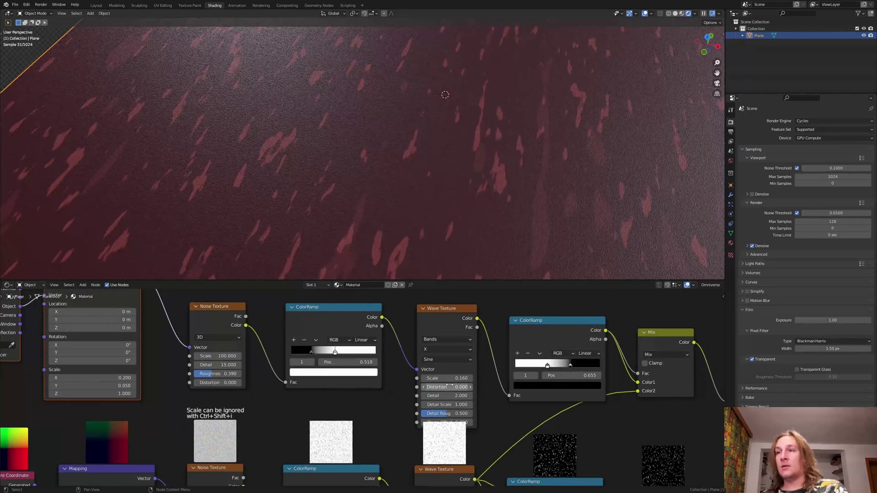
# - Set the Wave Texture scale to 0.18 and adjust the first ColorRamp's contrast point
pyautogui.moveTo(449, 378); pyautogui.dragTo(435, 378)
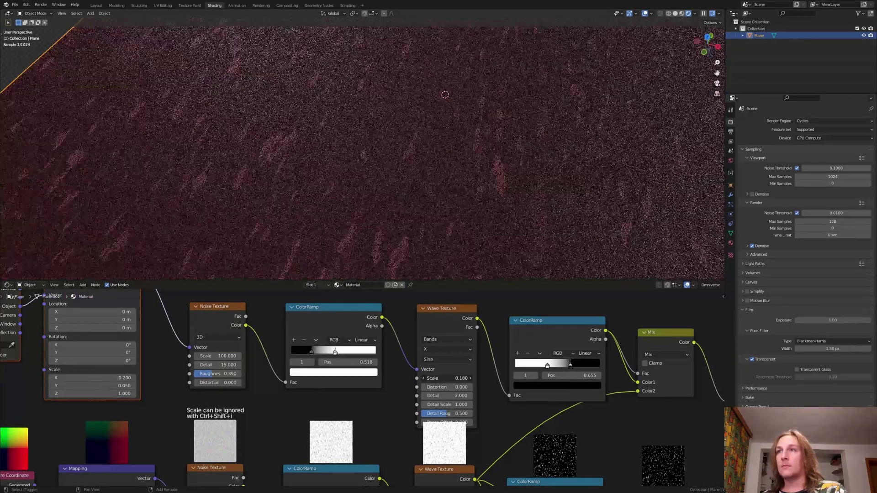
pyautogui.moveTo(435, 378); pyautogui.dragTo(452, 378)
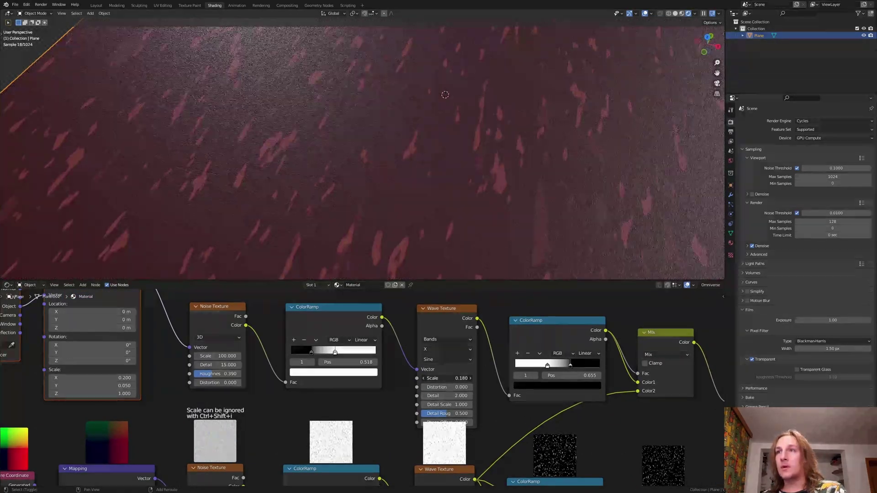
pyautogui.moveTo(335, 352); pyautogui.dragTo(341, 353)
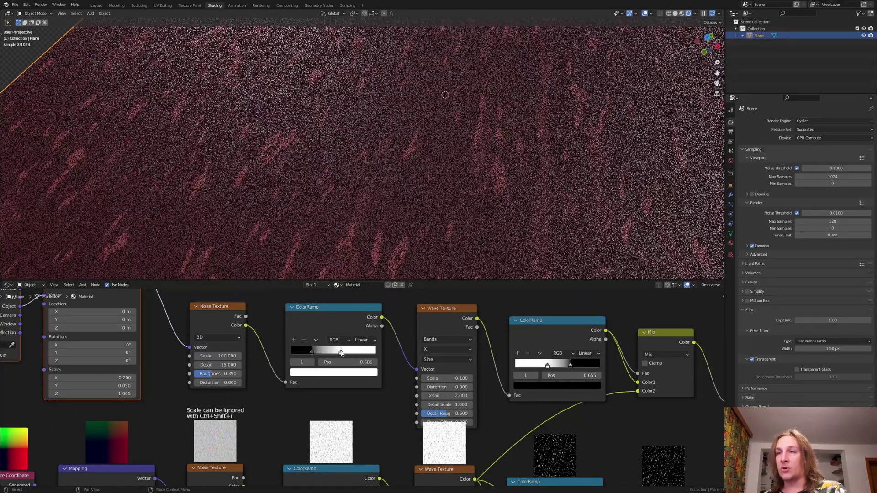
pyautogui.moveTo(343, 353); pyautogui.dragTo(330, 353)
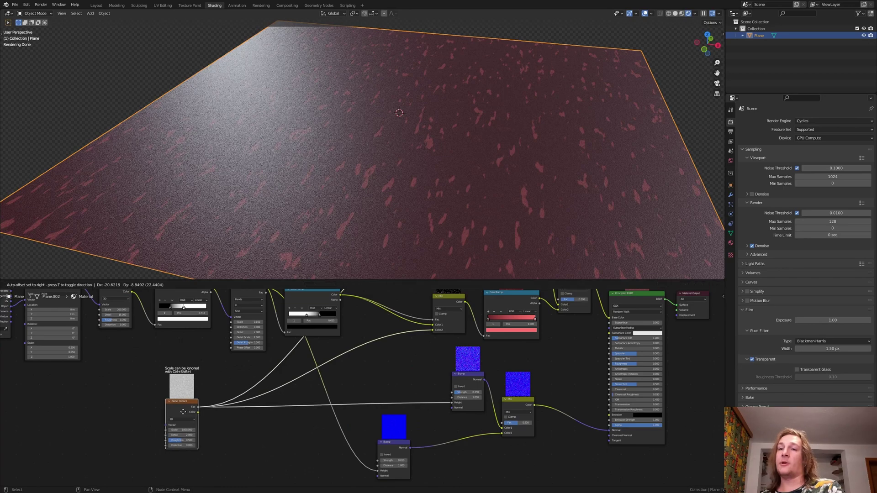
pyautogui.scroll(4, 204, 416)
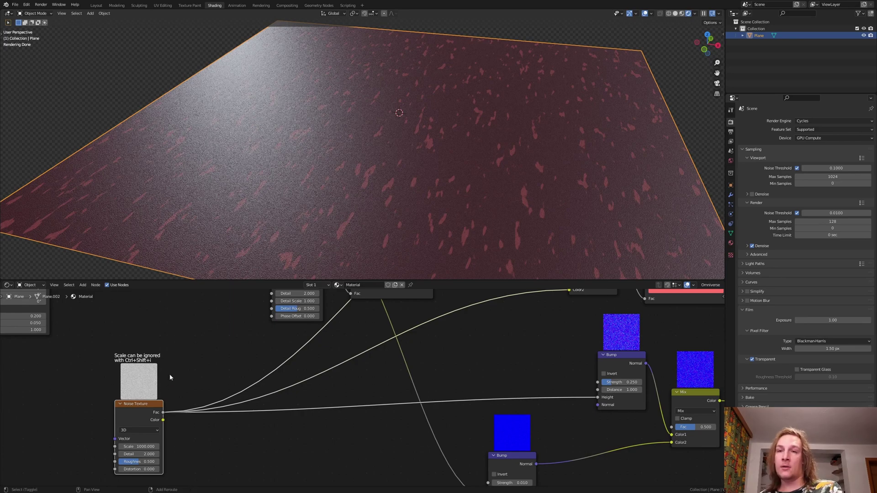
# - Insert a ColorRamp on the Noise-to-Bump link and move its black stop to about 0.6
pyautogui.hotkey('shift', 'a')
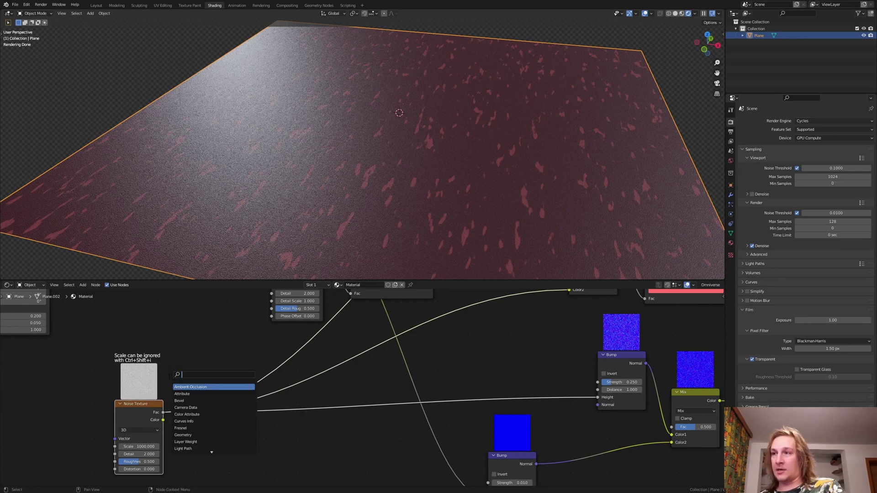
pyautogui.write('c')
pyautogui.press('Down')
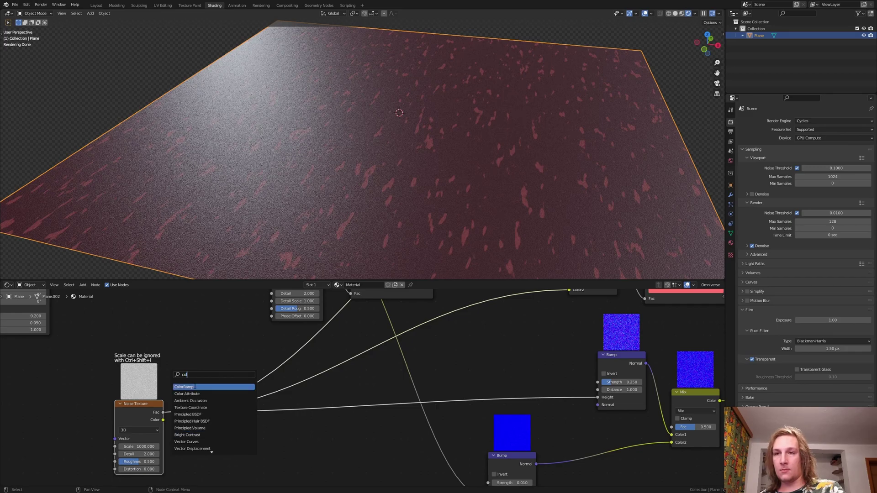
pyautogui.press('Return')
pyautogui.click(310, 416)
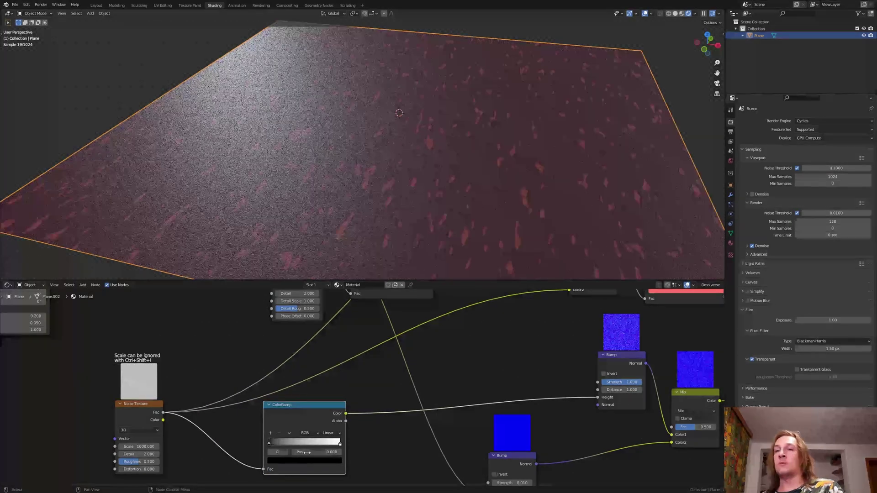
pyautogui.scroll(2, 308, 432)
pyautogui.moveTo(270, 442); pyautogui.dragTo(327, 442)
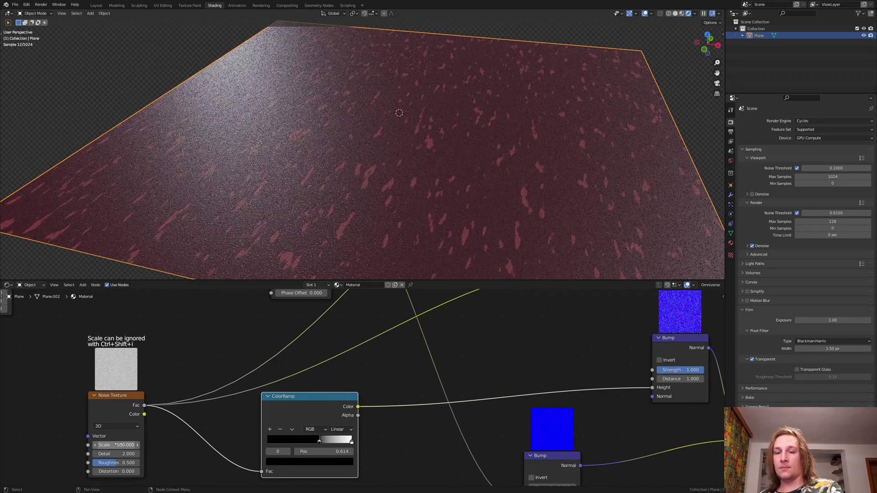
pyautogui.scroll(-4, 309, 411)
# - Link a texture output into the bump Mix node's input, then switch to the Layout workspace
pyautogui.moveTo(384, 363)
pyautogui.mouseDown(button='middle')
pyautogui.moveTo(422, 387)
pyautogui.moveTo(405, 420)
pyautogui.mouseUp(button='middle')
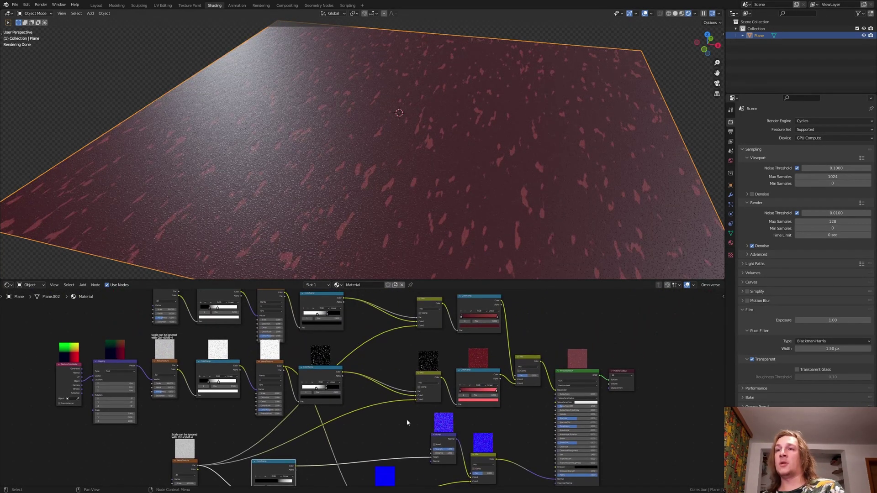
pyautogui.scroll(-1, 362, 391)
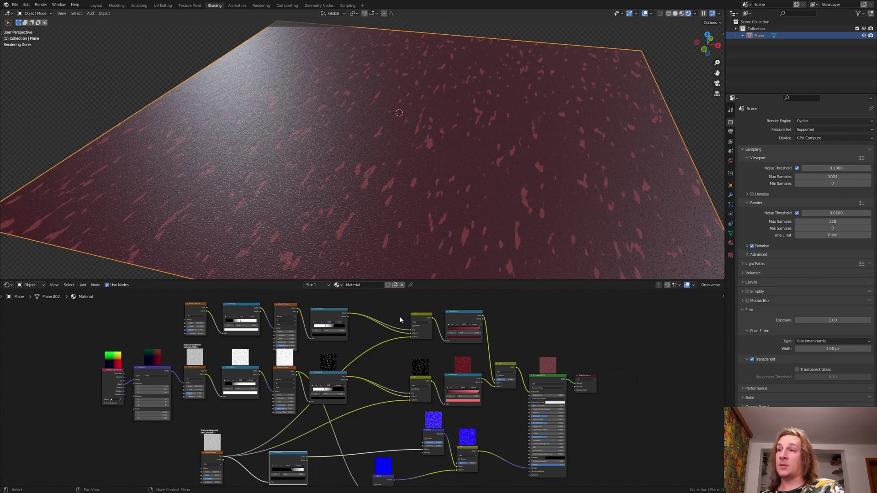
pyautogui.moveTo(441, 414); pyautogui.dragTo(417, 412, button='middle')
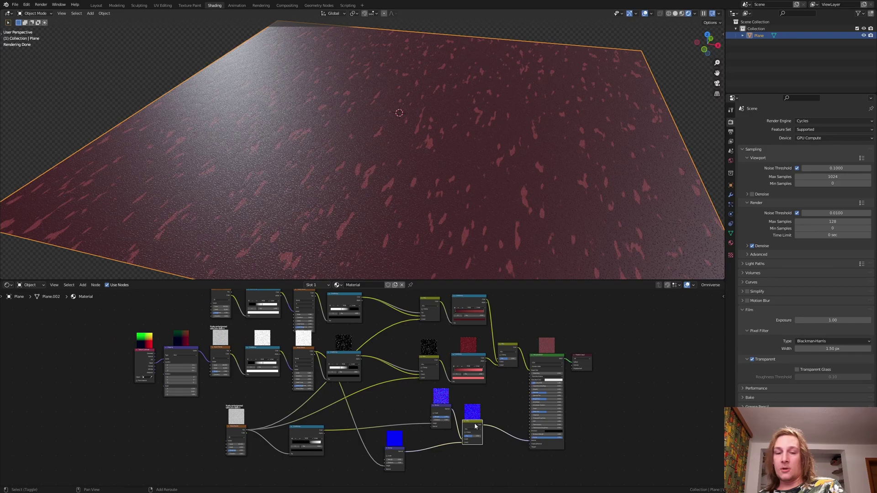
pyautogui.moveTo(475, 427); pyautogui.dragTo(365, 438)
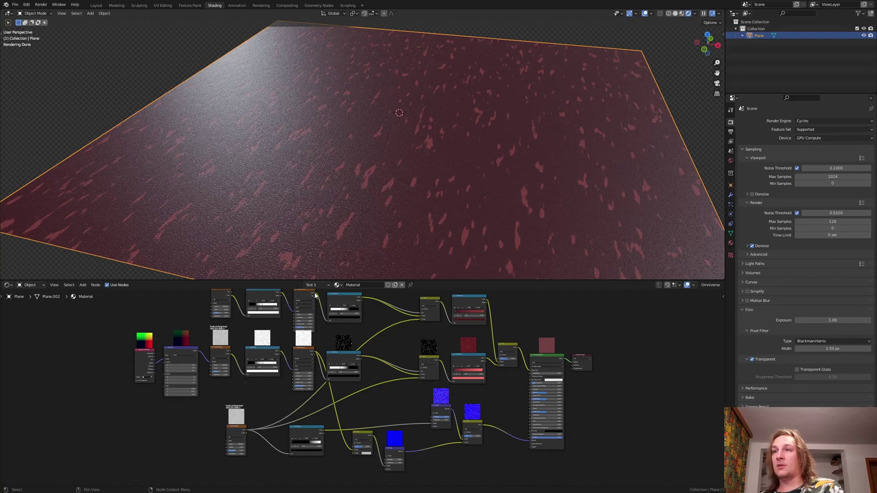
pyautogui.moveTo(316, 297); pyautogui.dragTo(336, 384)
pyautogui.moveTo(349, 447); pyautogui.dragTo(353, 453)
pyautogui.scroll(5, 356, 449)
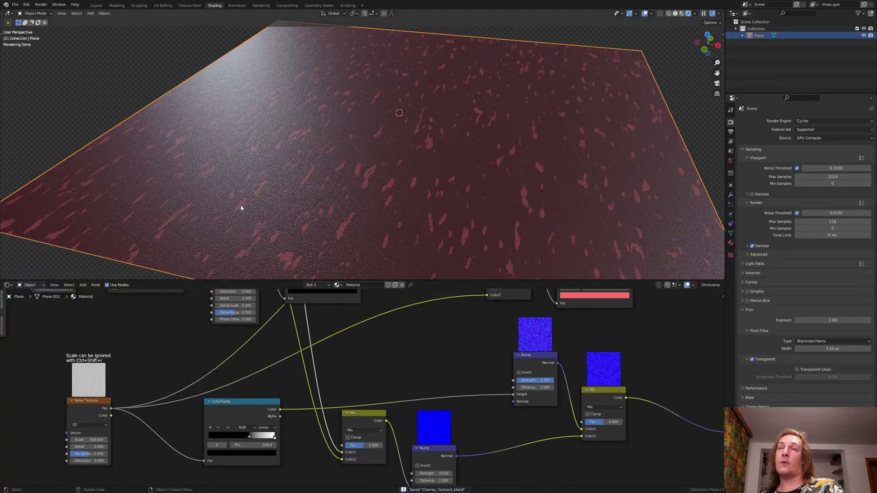
pyautogui.click(95, 6)
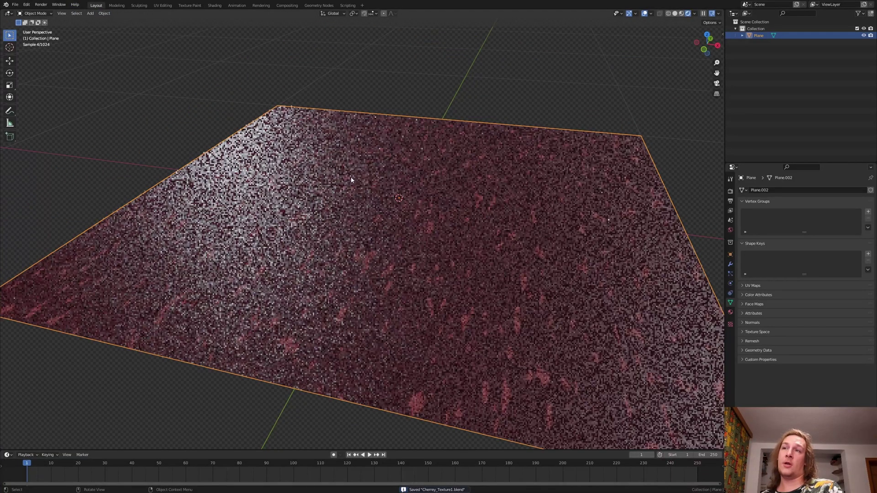
# - Add a camera and align it to the current view
pyautogui.moveTo(594, 290); pyautogui.dragTo(313, 248, button='middle')
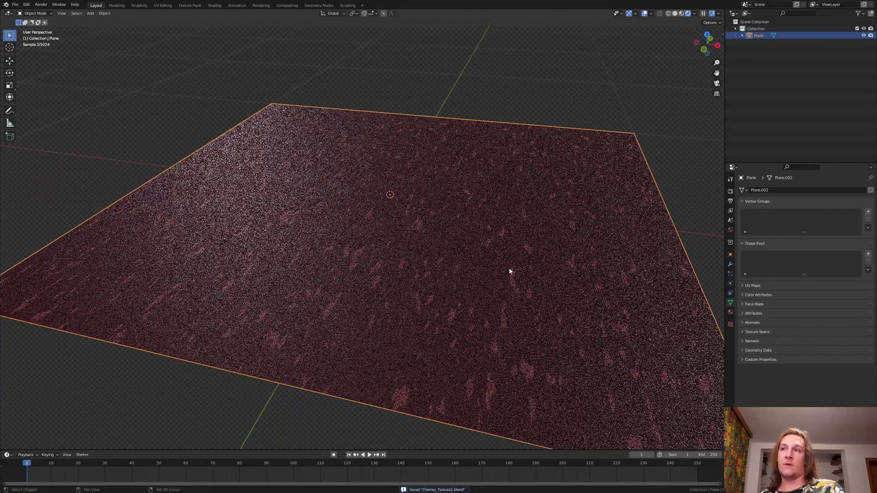
pyautogui.hotkey('shift', 'a')
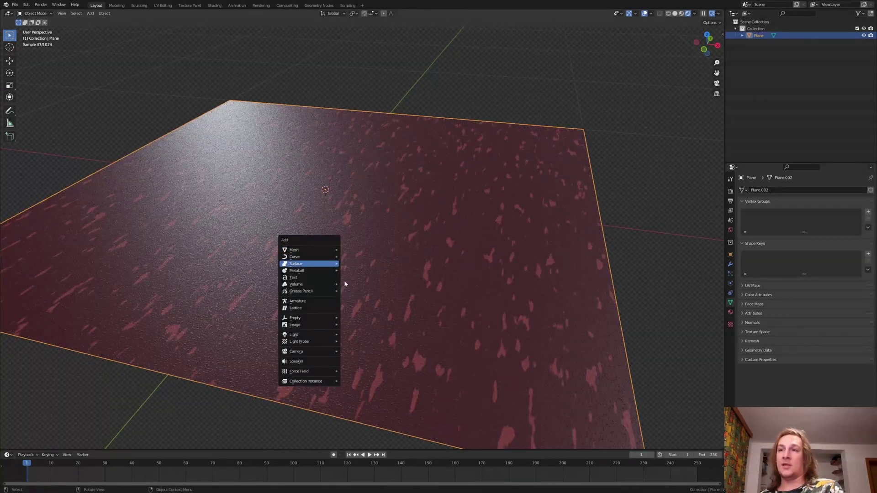
pyautogui.click(356, 352)
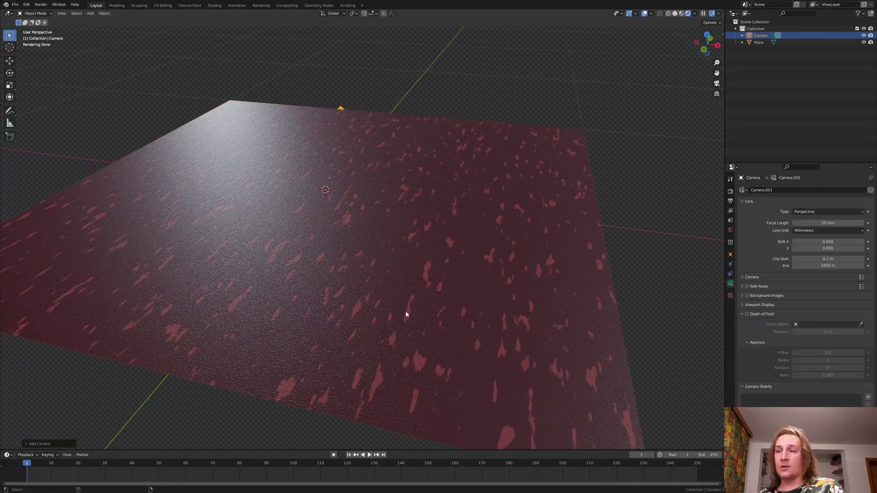
pyautogui.press('ctrl+alt+KP_0')
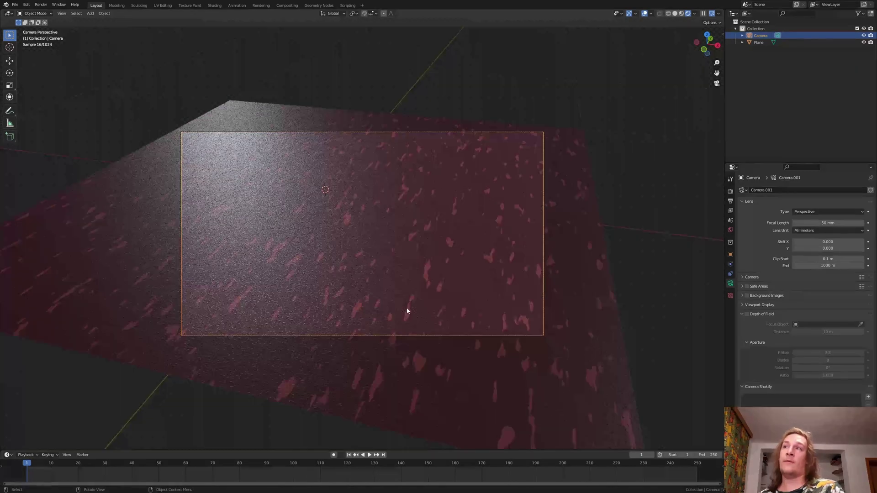
# - Add an area light, raise it above the plane, tilt it toward the plane, and enlarge it
pyautogui.hotkey('shift', 'a')
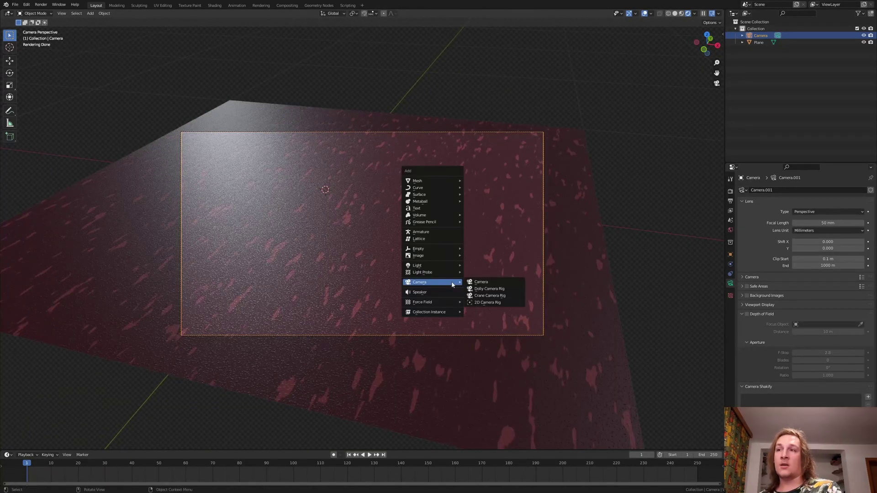
pyautogui.moveTo(421, 265)
pyautogui.click(495, 290)
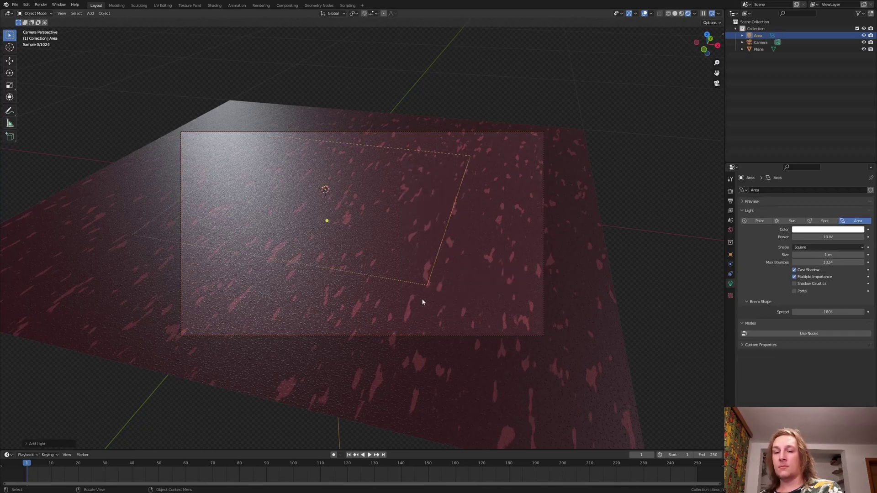
pyautogui.press('g')
pyautogui.click(502, 246)
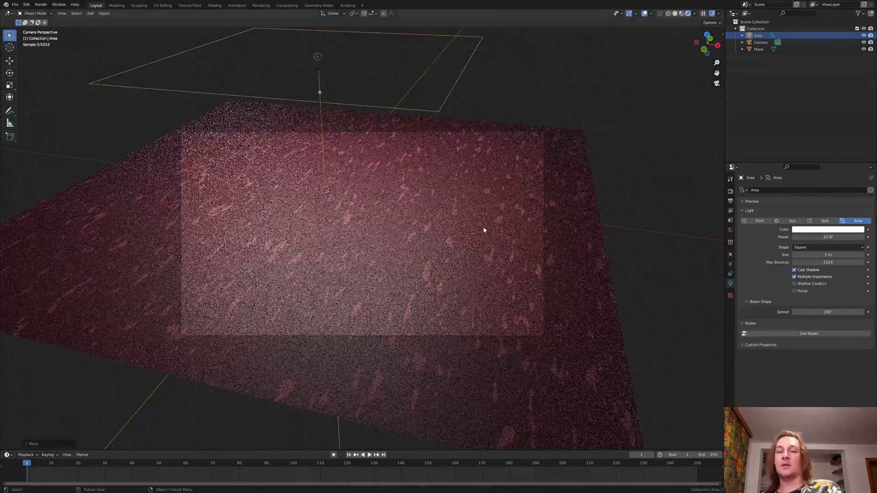
pyautogui.press('g')
pyautogui.press('x')
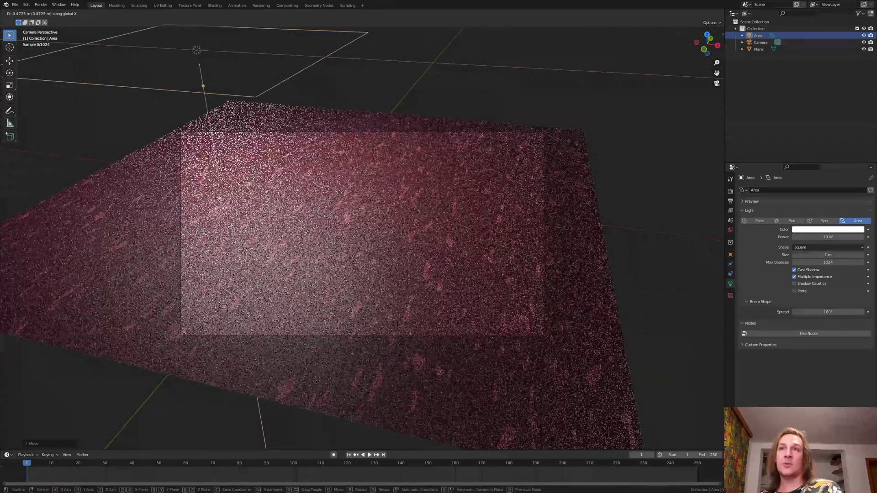
pyautogui.press('Return')
pyautogui.press('r')
pyautogui.press('y')
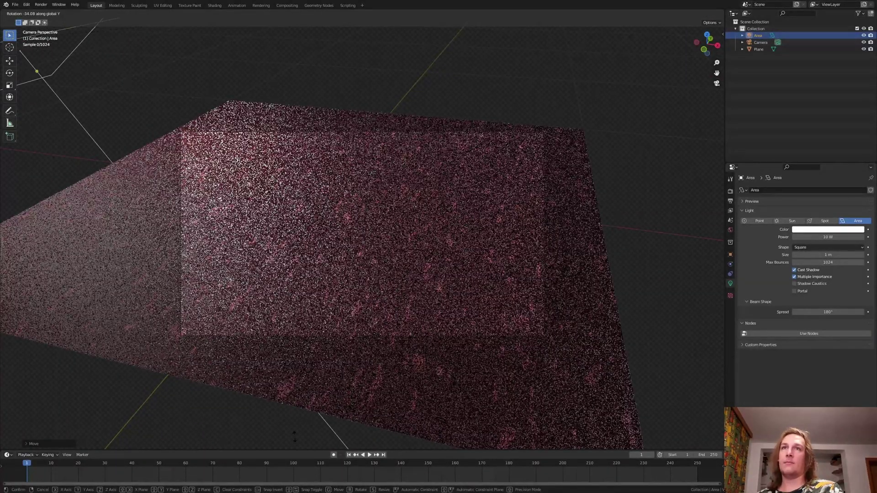
pyautogui.press('Return')
pyautogui.press('s')
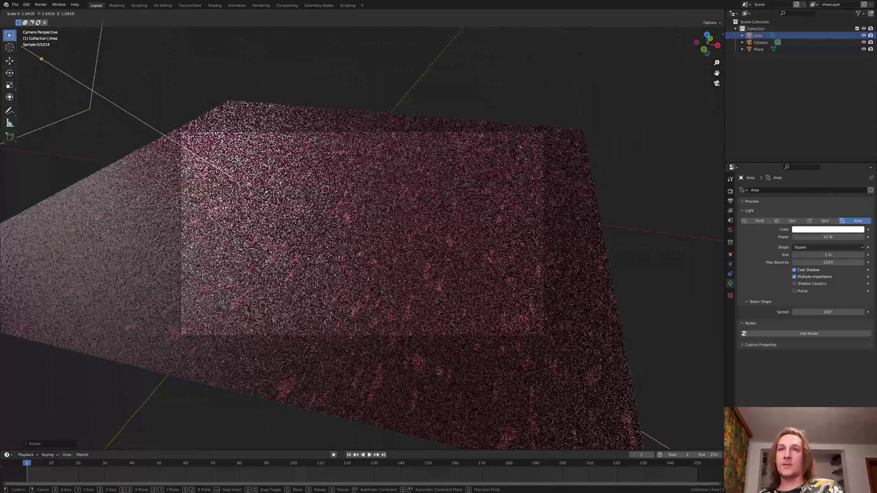
pyautogui.press('Return')
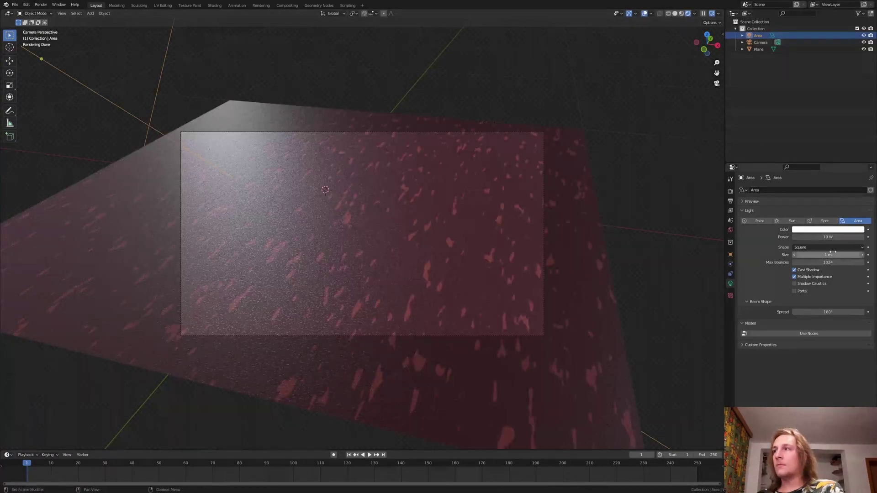
# - Set the area light power to 25 W, then move it along Y and rotate it on Z
pyautogui.doubleClick(816, 236)
pyautogui.write('25')
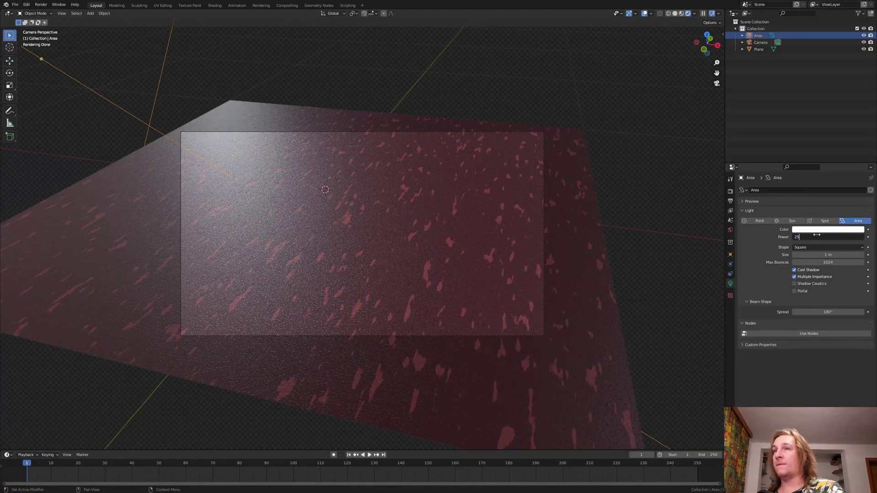
pyautogui.press('Return')
pyautogui.press('g')
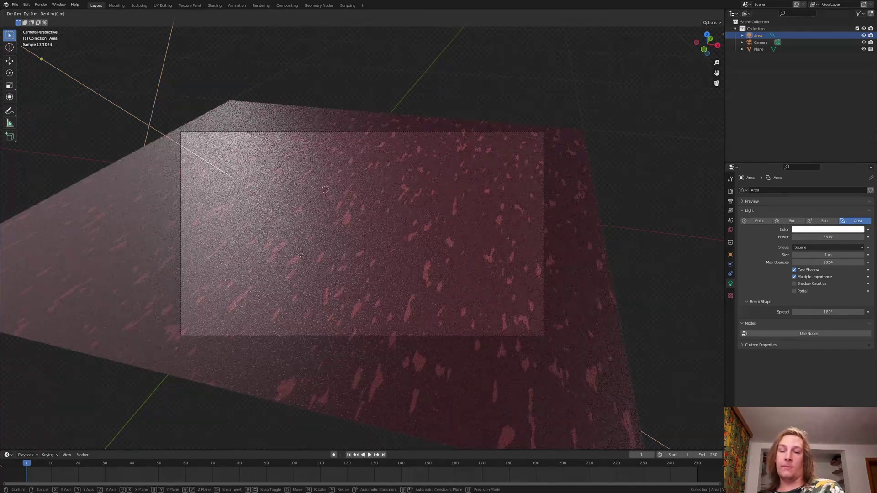
pyautogui.press('y')
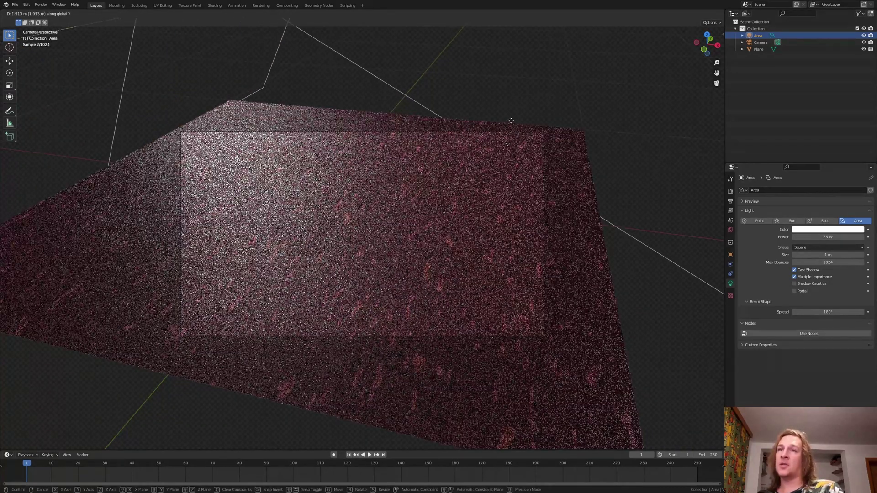
pyautogui.click(511, 121)
pyautogui.press('r')
pyautogui.press('z')
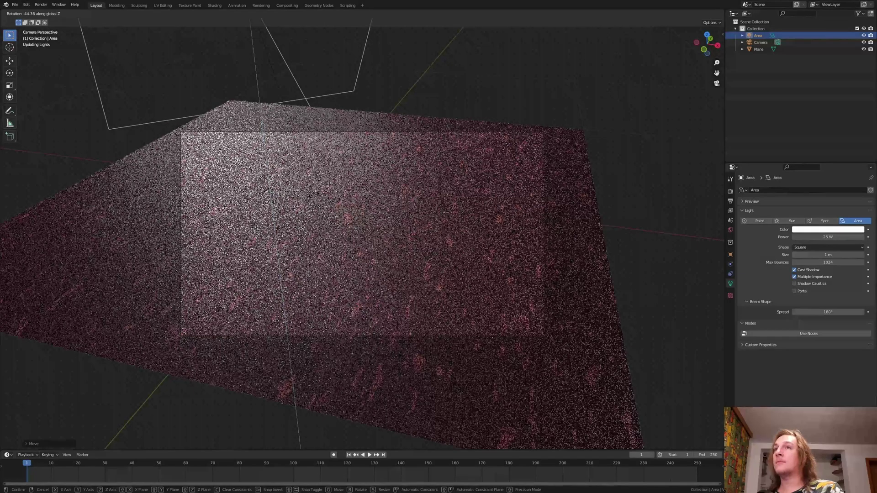
pyautogui.click(320, 196)
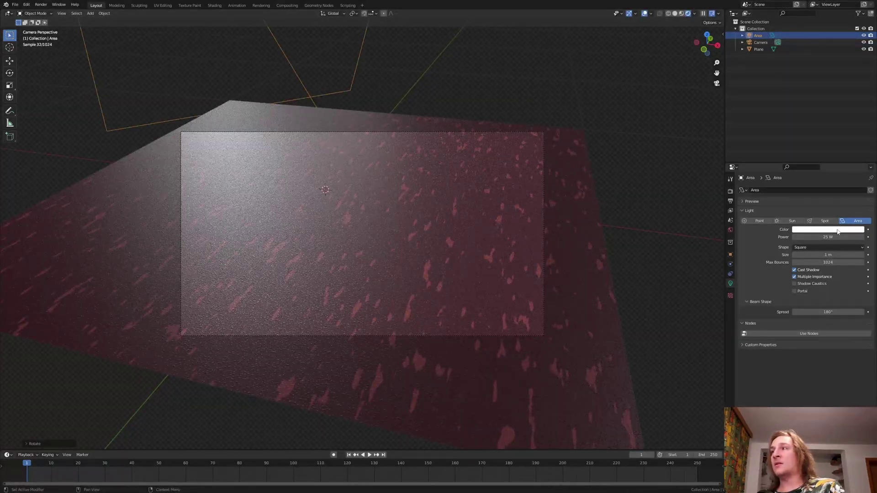
# - Tint the area light a salmon red
pyautogui.click(838, 231)
pyautogui.moveTo(830, 164); pyautogui.dragTo(828, 176)
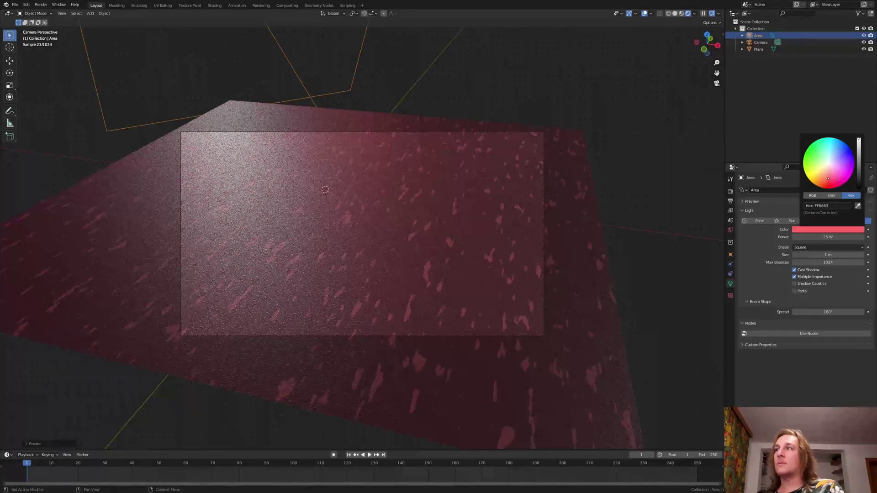
pyautogui.moveTo(828, 176); pyautogui.dragTo(830, 180)
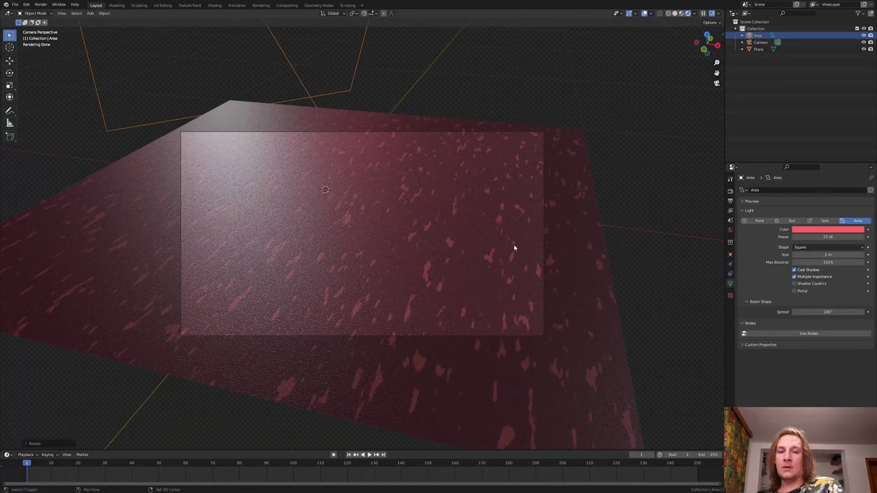
# - Add a Plain Axes empty and place it on the plane
pyautogui.hotkey('shift', 'a')
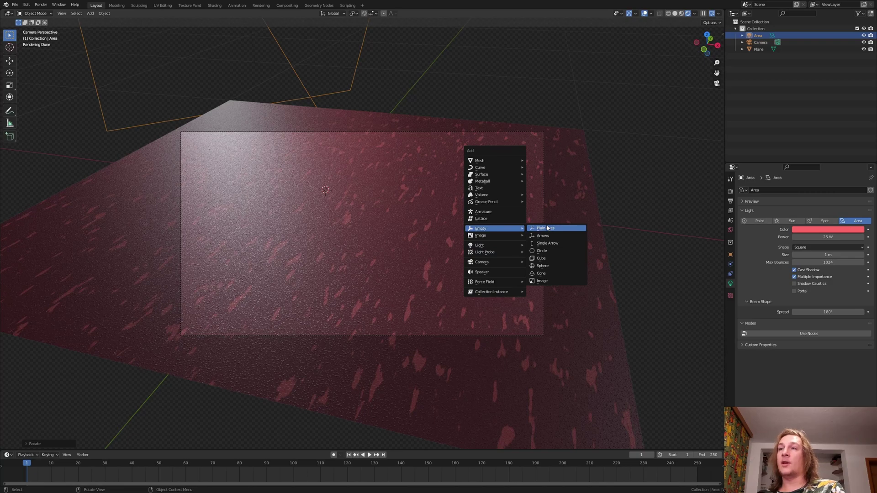
pyautogui.click(549, 228)
pyautogui.press('g')
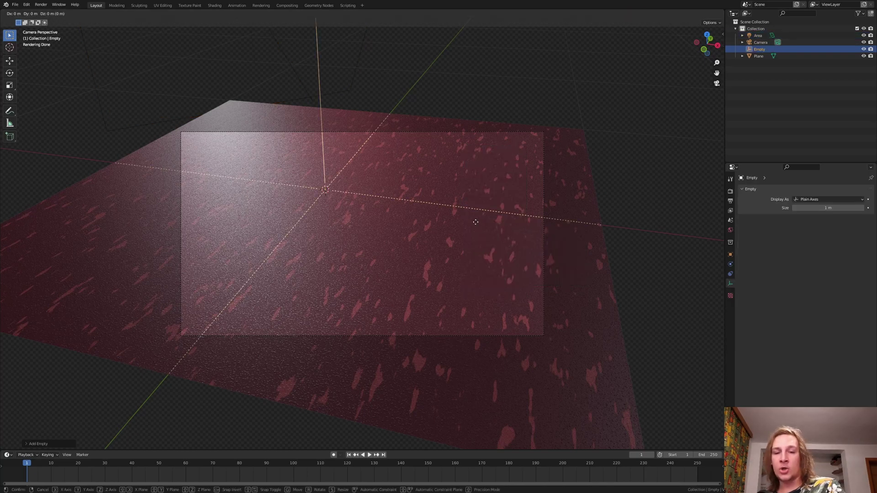
pyautogui.click(511, 280)
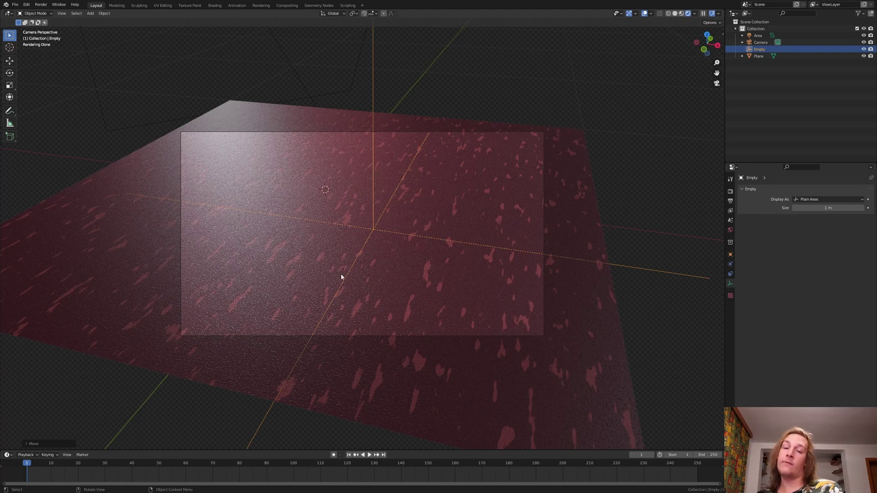
# - Set the camera's depth-of-field focus object to the Empty with F-Stop 1.0
pyautogui.click(550, 335)
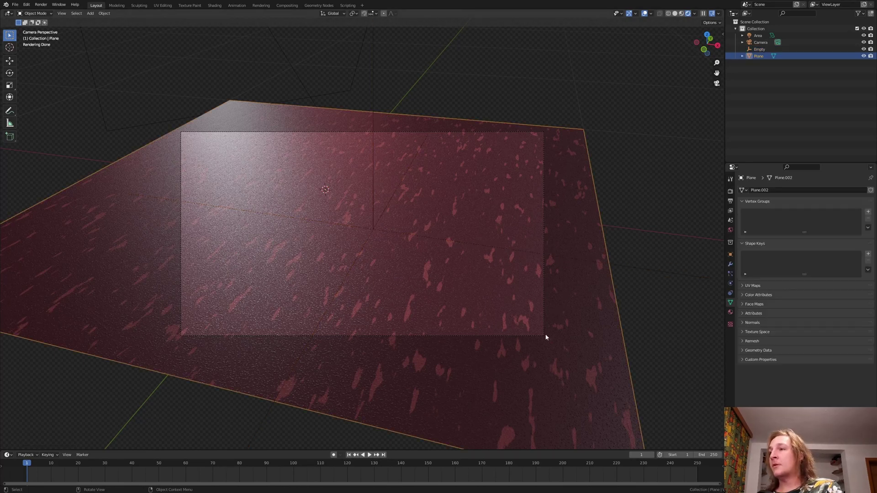
pyautogui.click(535, 337)
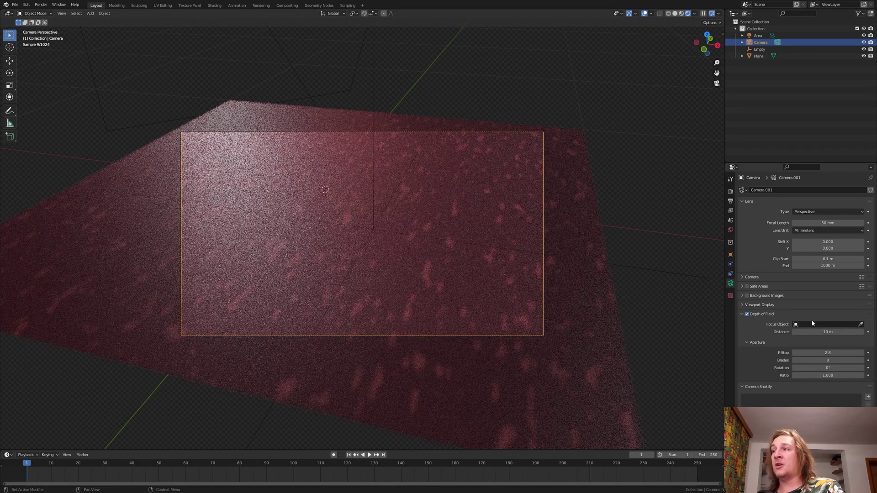
pyautogui.click(795, 324)
pyautogui.click(802, 349)
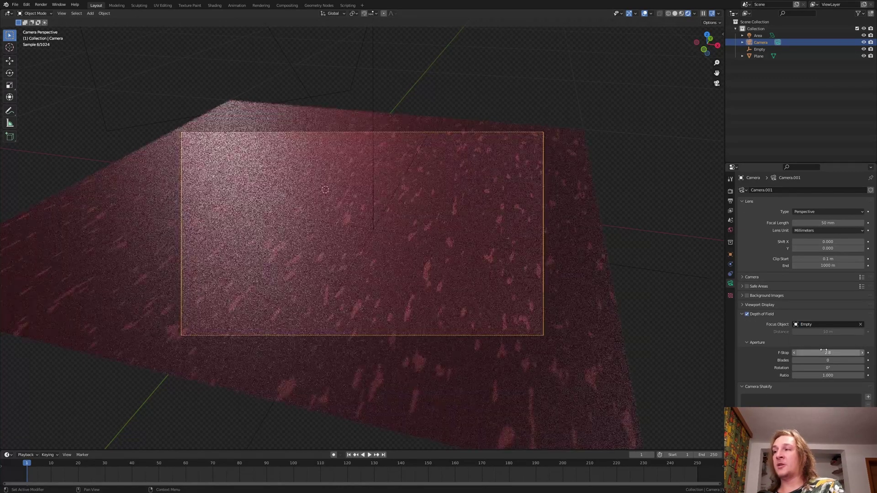
pyautogui.doubleClick(826, 353)
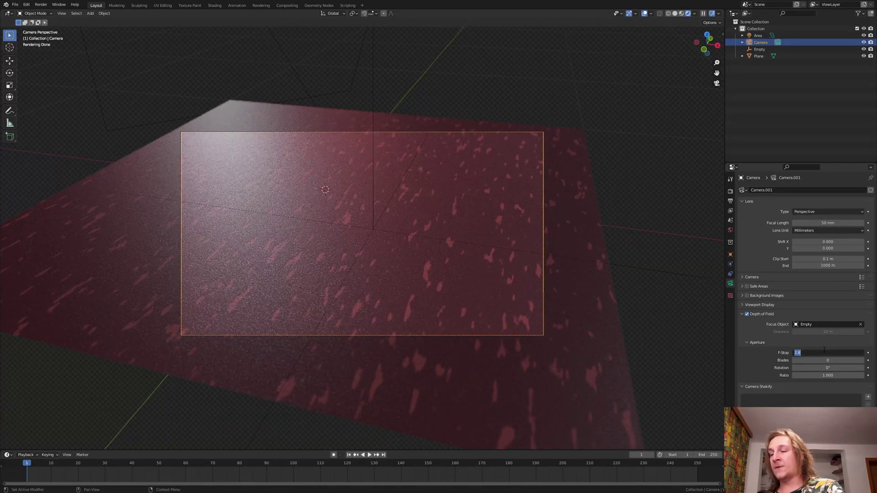
pyautogui.write('1')
pyautogui.press('Return')
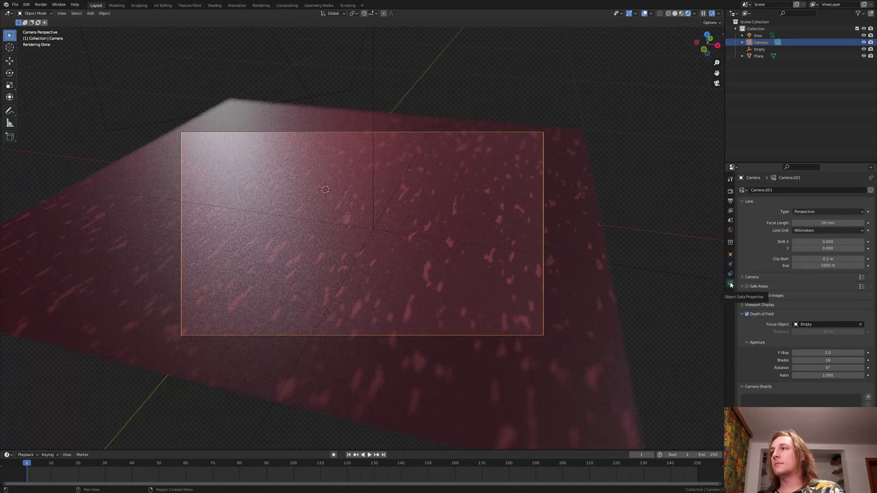
# - In Render Properties, apply a different Color Management contrast Look
pyautogui.click(732, 192)
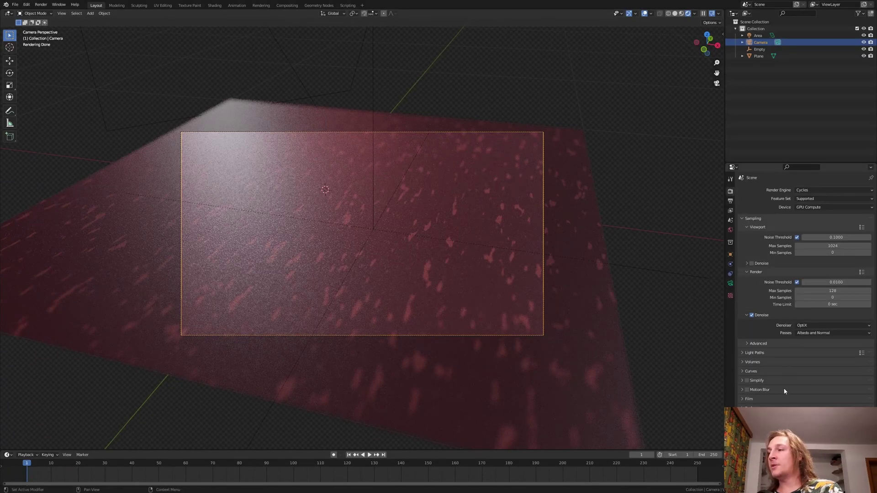
pyautogui.scroll(-2, 803, 275)
pyautogui.click(830, 412)
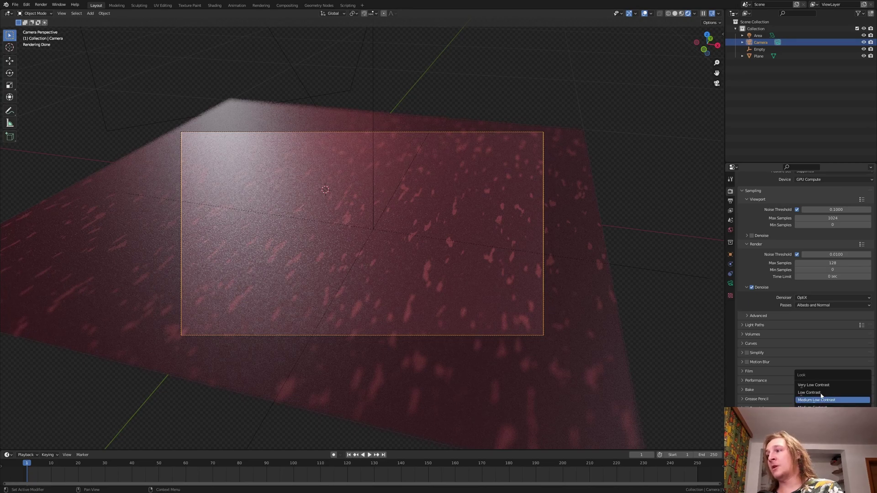
pyautogui.click(816, 399)
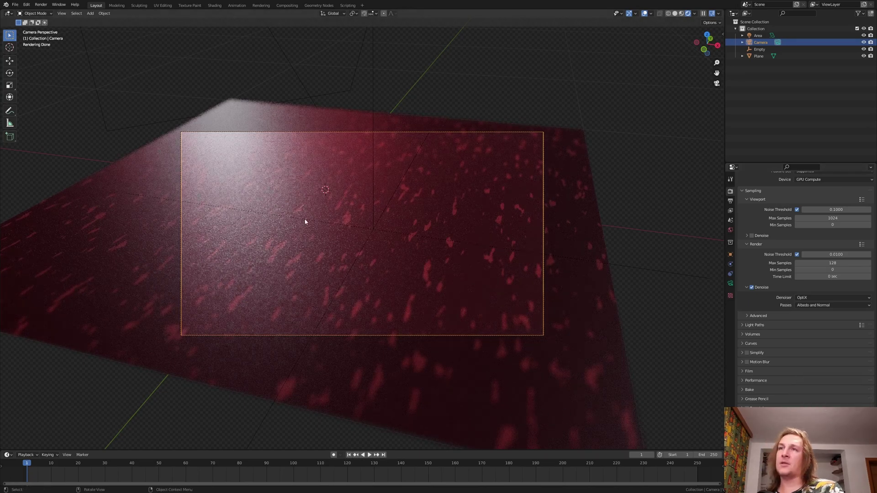
# - Set Render Max Samples to 384 and keep OptiX as the denoiser
pyautogui.doubleClick(833, 262)
pyautogui.write('38')
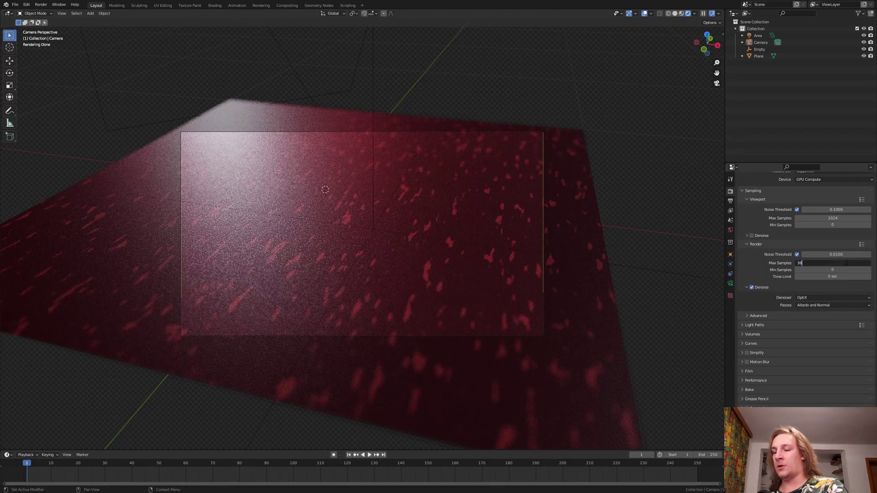
pyautogui.write('4')
pyautogui.press('Return')
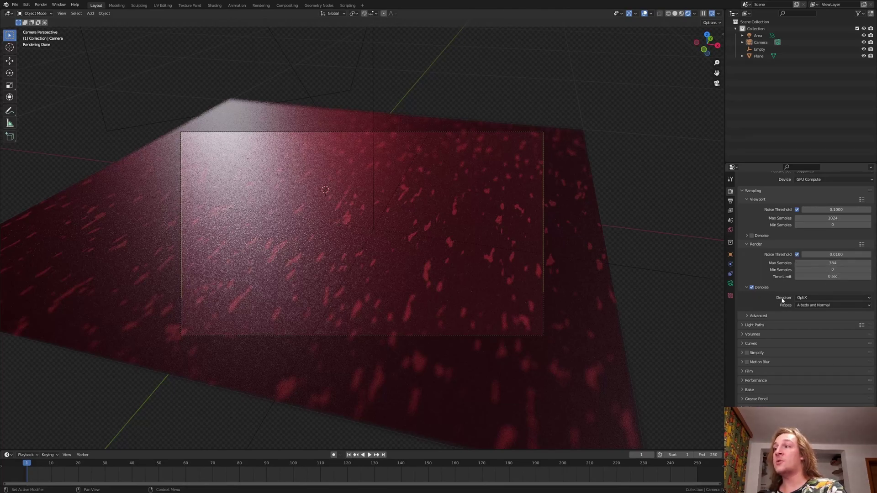
pyautogui.click(812, 298)
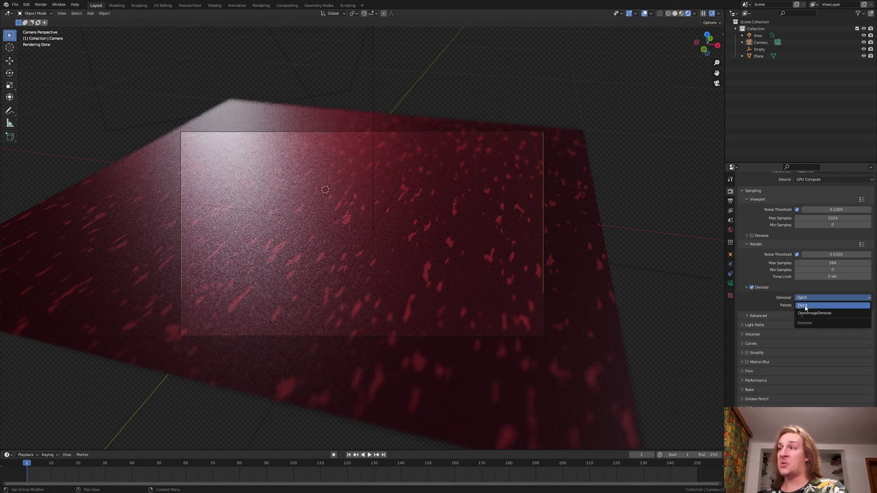
pyautogui.click(813, 306)
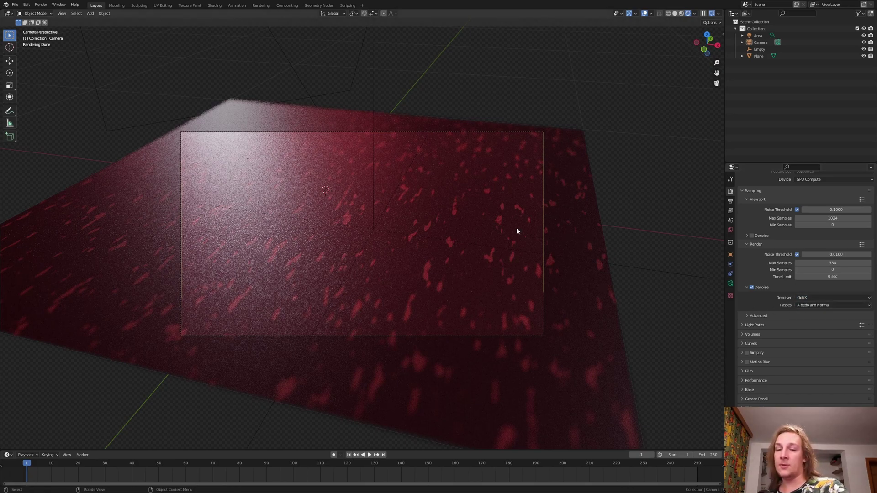
# - View the Render Layers–Denoise–Composite nodes, save with Ctrl+S, and launch the F12 render
pyautogui.click(289, 5)
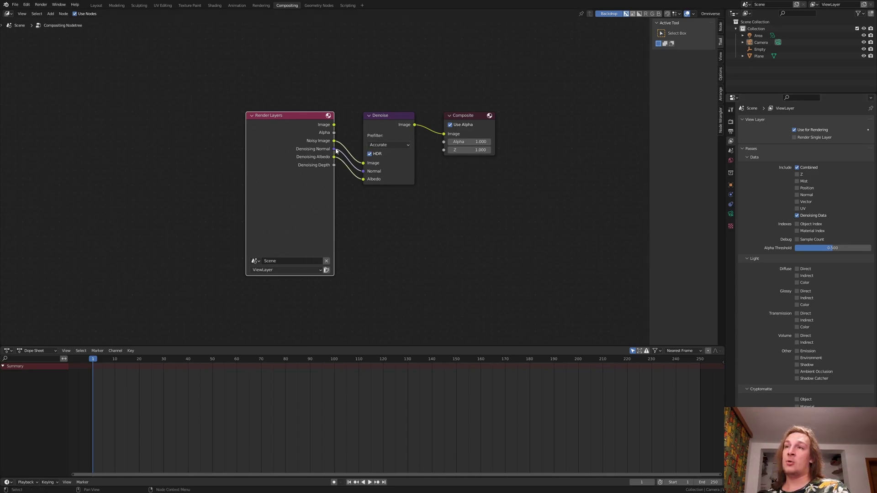
pyautogui.click(79, 243)
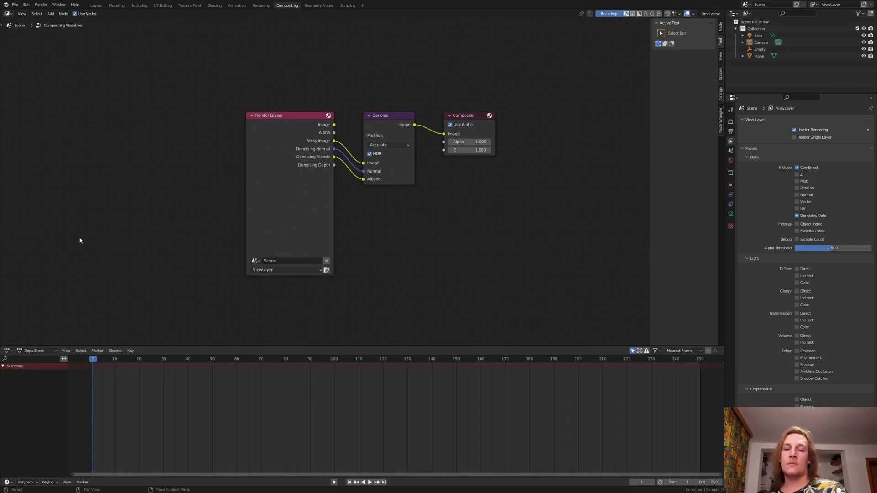
pyautogui.hotkey('ctrl', 's')
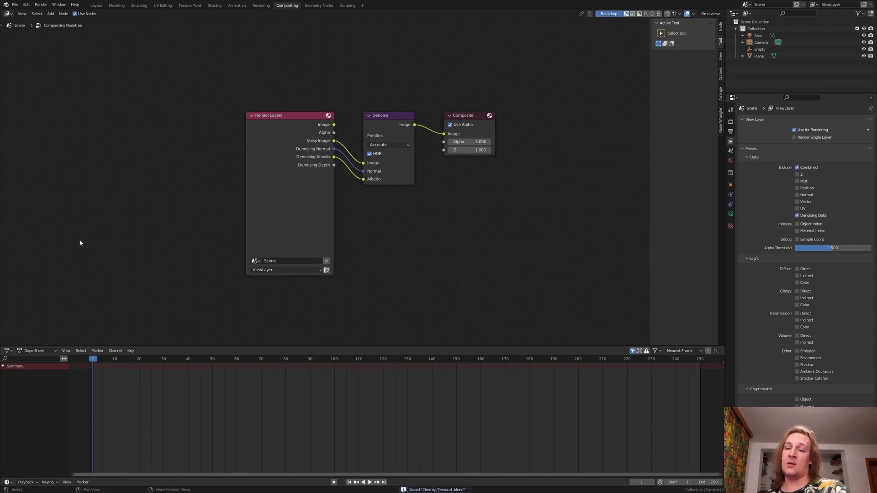
pyautogui.press('F12')
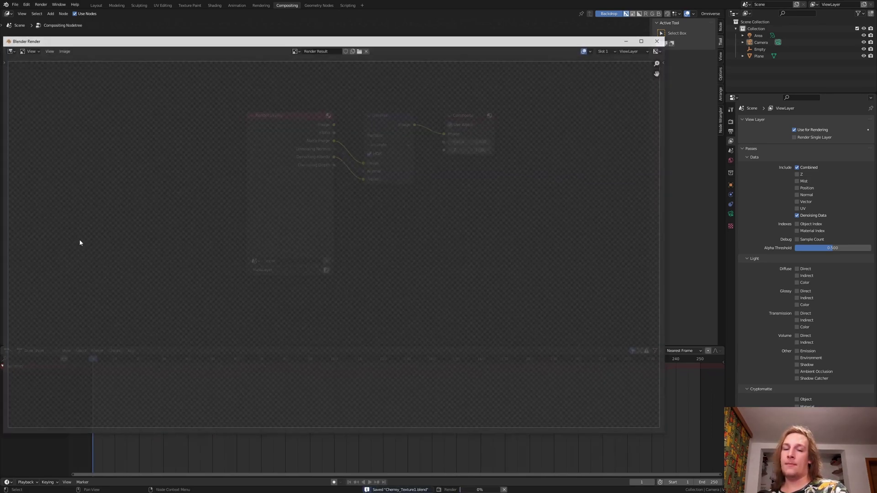